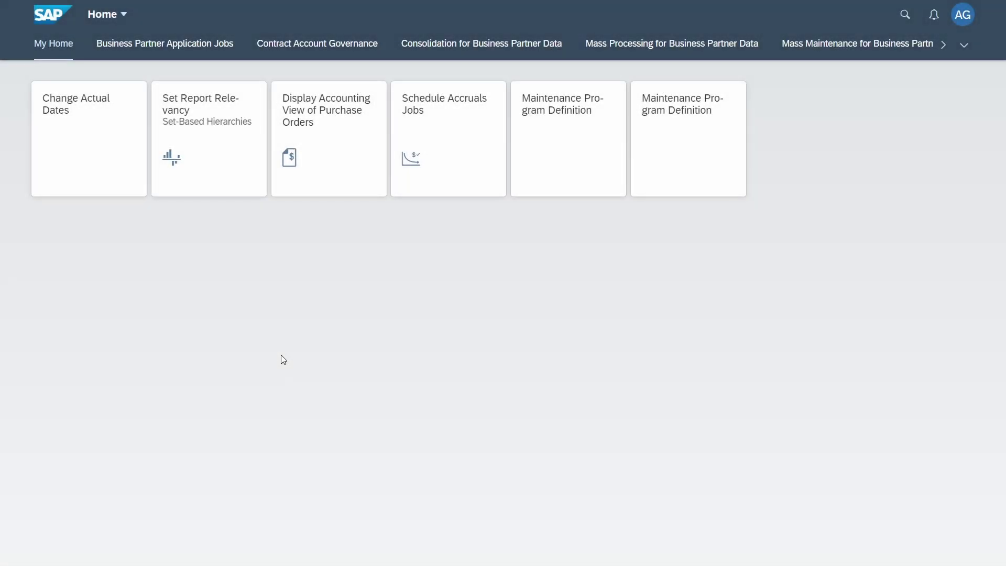
Search the launchpad apps for "browser" and return to the home page
{"action": "left_click", "coordinate": [904, 18]}
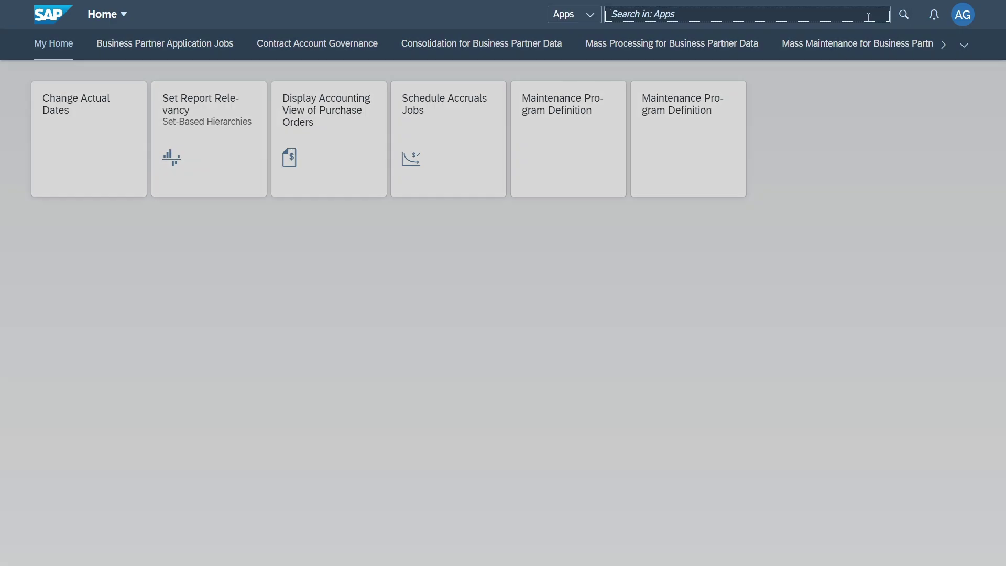
{"action": "type", "text": "browser"}
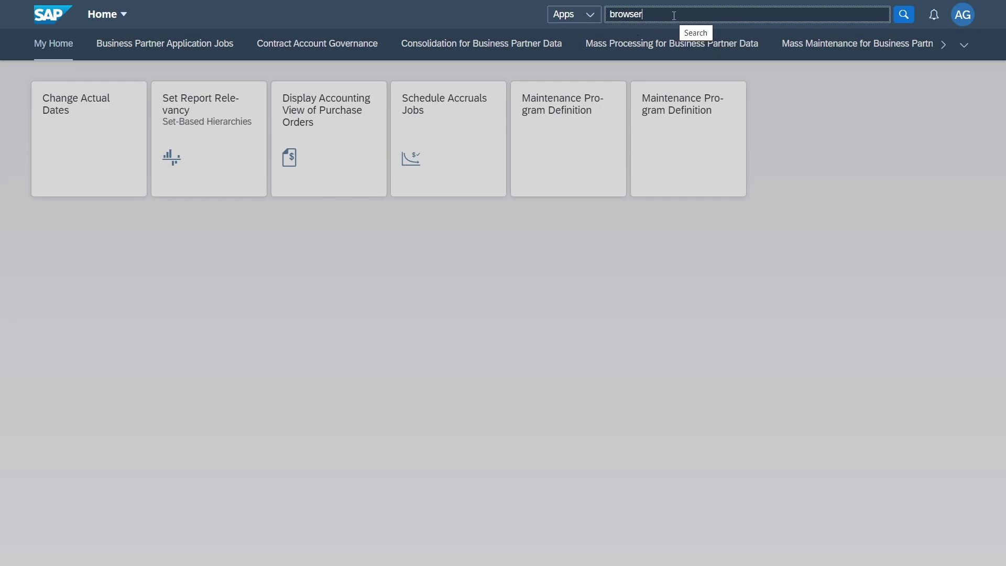
{"action": "key", "text": "Return"}
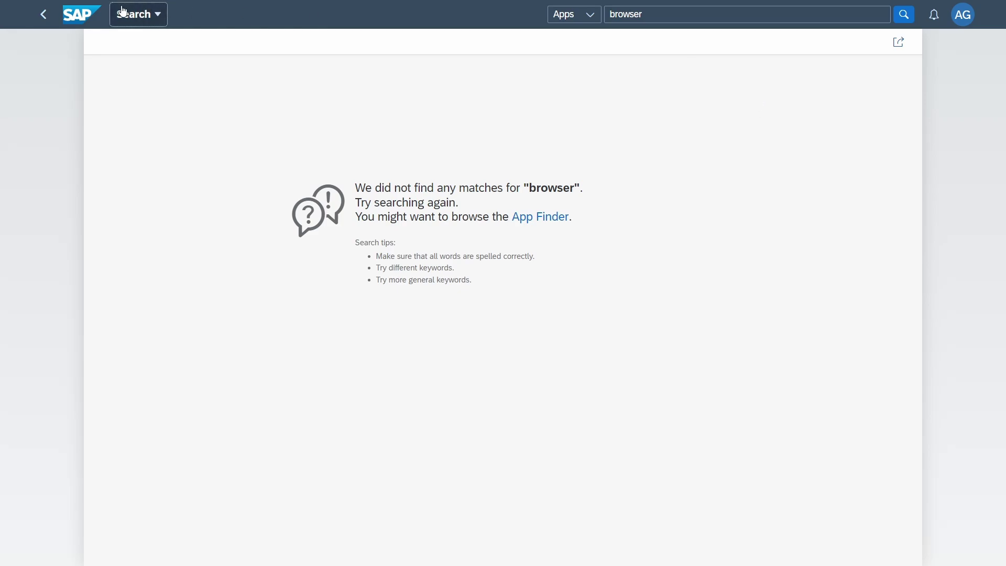
{"action": "left_click", "coordinate": [49, 25]}
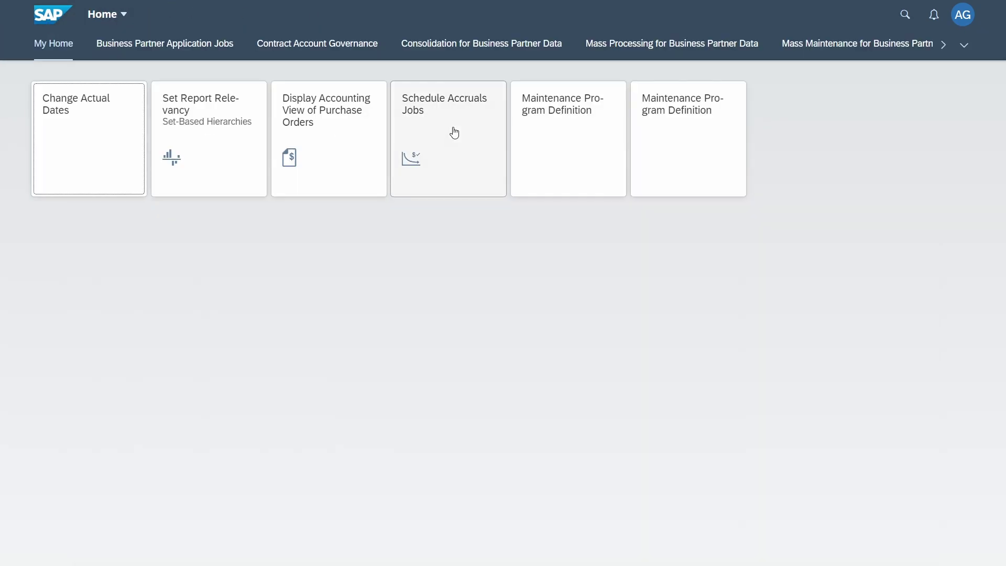
Look through the full list of home page groups down to its last entries and close it
{"action": "left_click", "coordinate": [964, 45]}
{"action": "scroll", "coordinate": [835, 382], "scroll_direction": "down", "scroll_amount": 10}
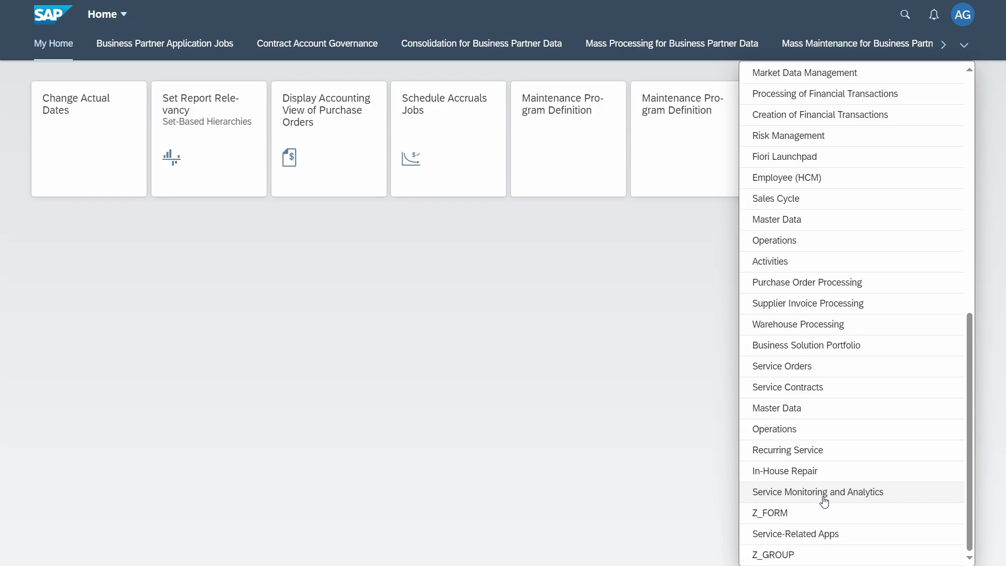
{"action": "left_click", "coordinate": [612, 334]}
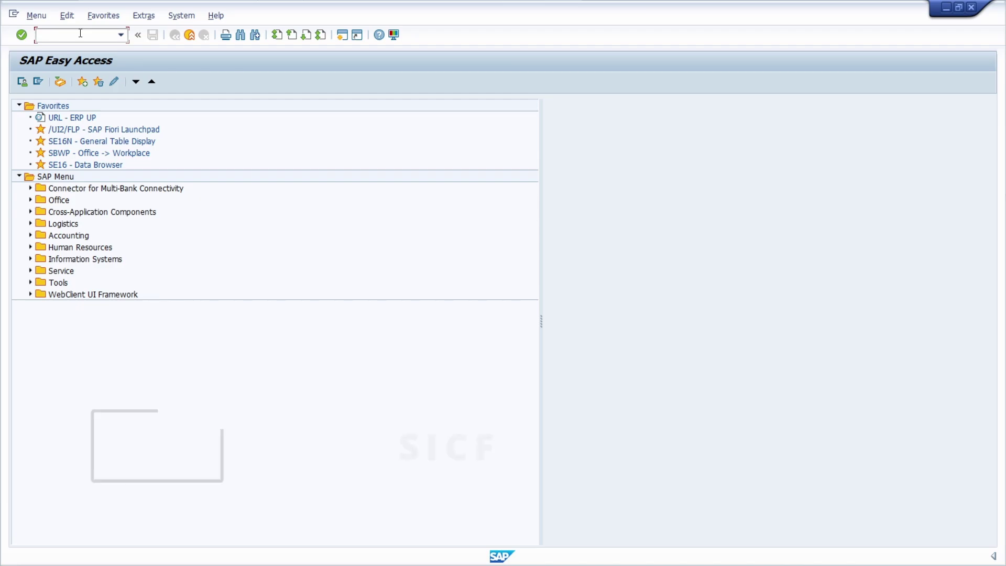
Switch to SAP GUI, run transaction SICF and list the services with the service name VIEWBROWSERS1
{"action": "type", "text": "SICF"}
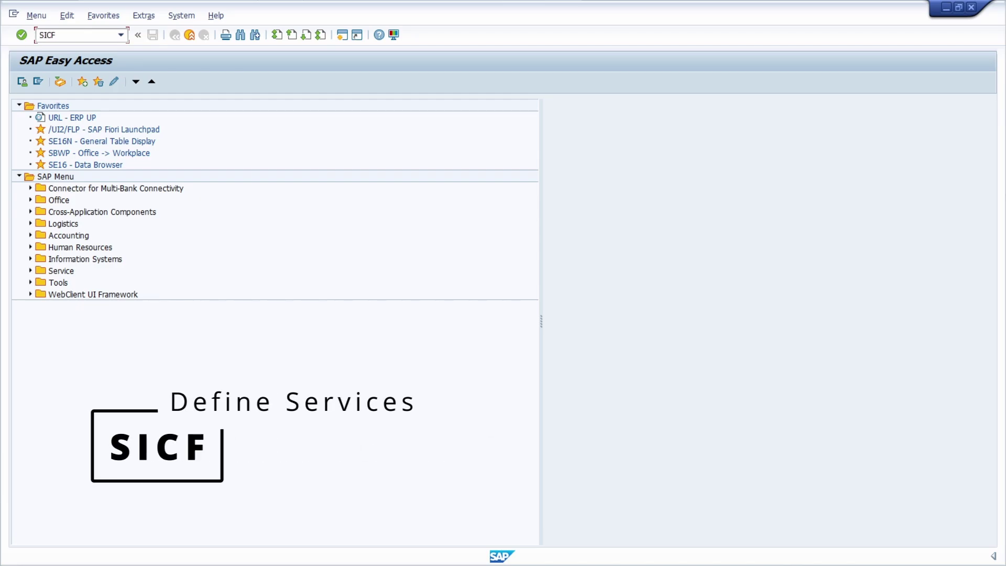
{"action": "key", "text": "Return"}
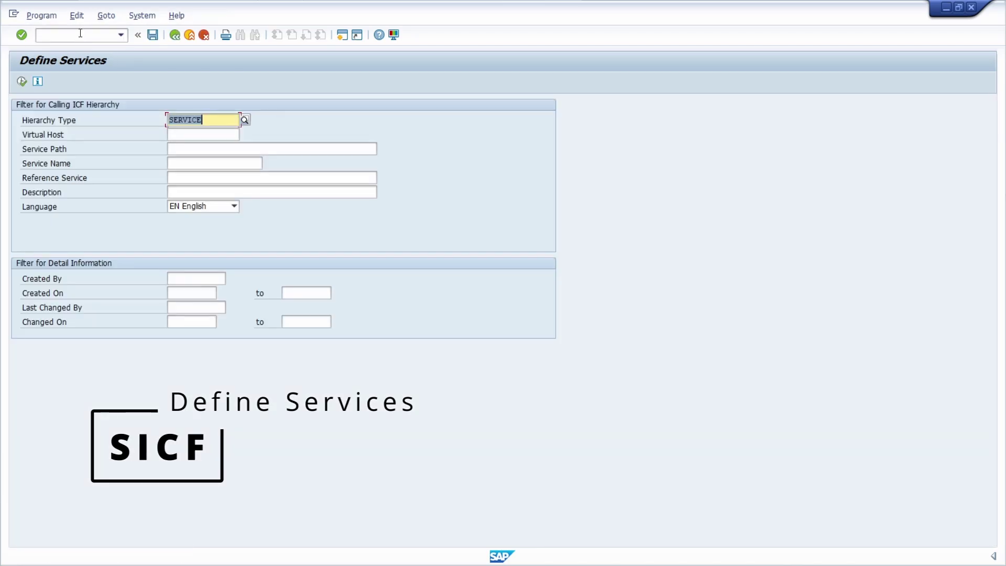
{"action": "left_click", "coordinate": [190, 163]}
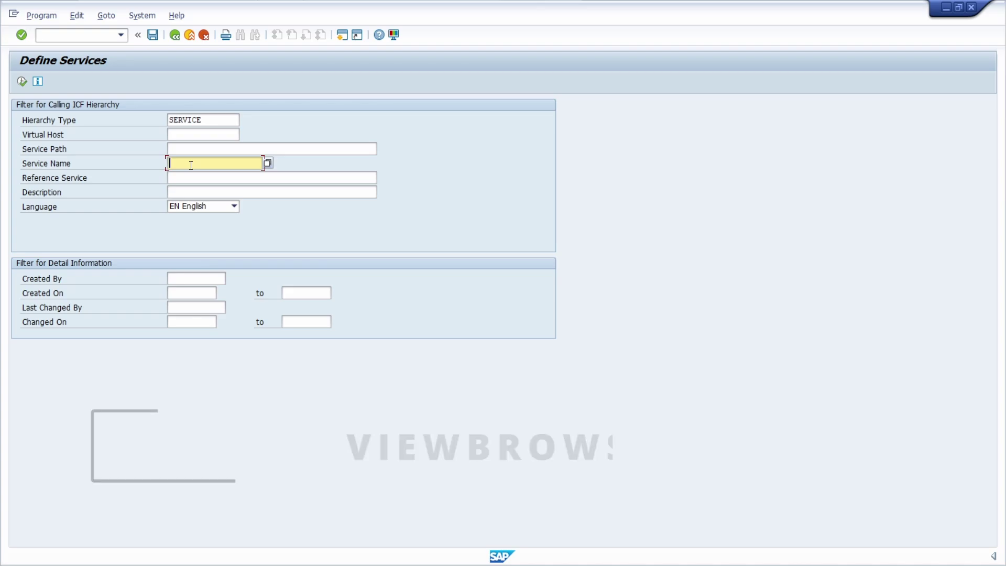
{"action": "type", "text": "VIEW"}
{"action": "left_click", "coordinate": [198, 175]}
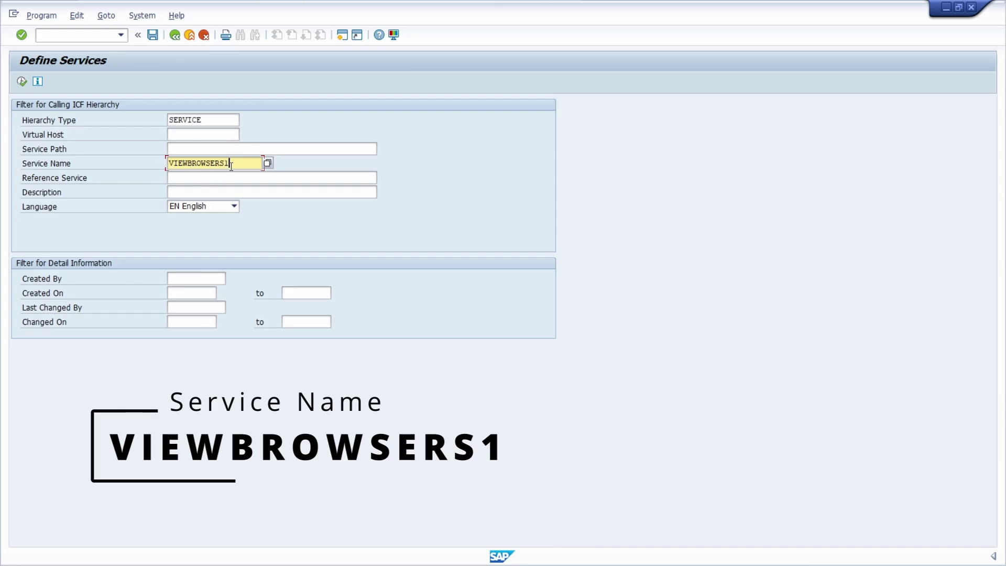
{"action": "left_click", "coordinate": [22, 81]}
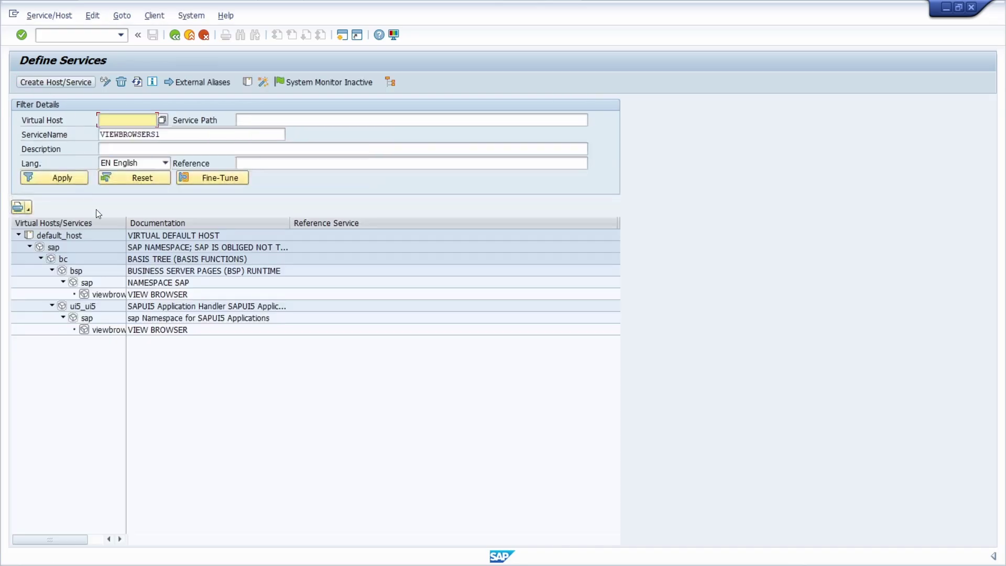
Check whether the viewbrowsers1 service under ui5_ui5 is already activated, widening the tree column to show full service names
{"action": "double_click", "coordinate": [127, 223]}
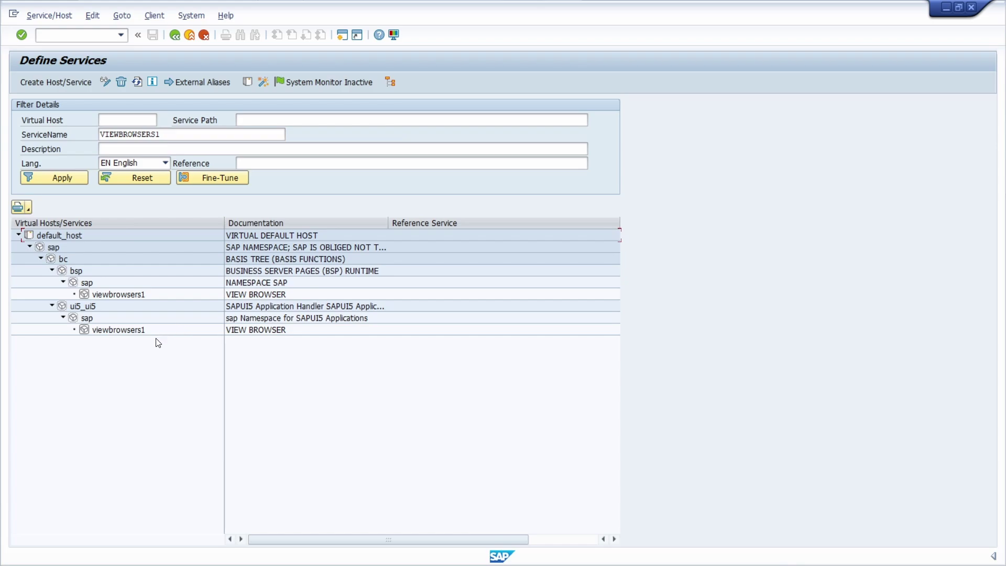
{"action": "left_click", "coordinate": [82, 307]}
{"action": "left_click", "coordinate": [116, 331]}
{"action": "right_click", "coordinate": [110, 333]}
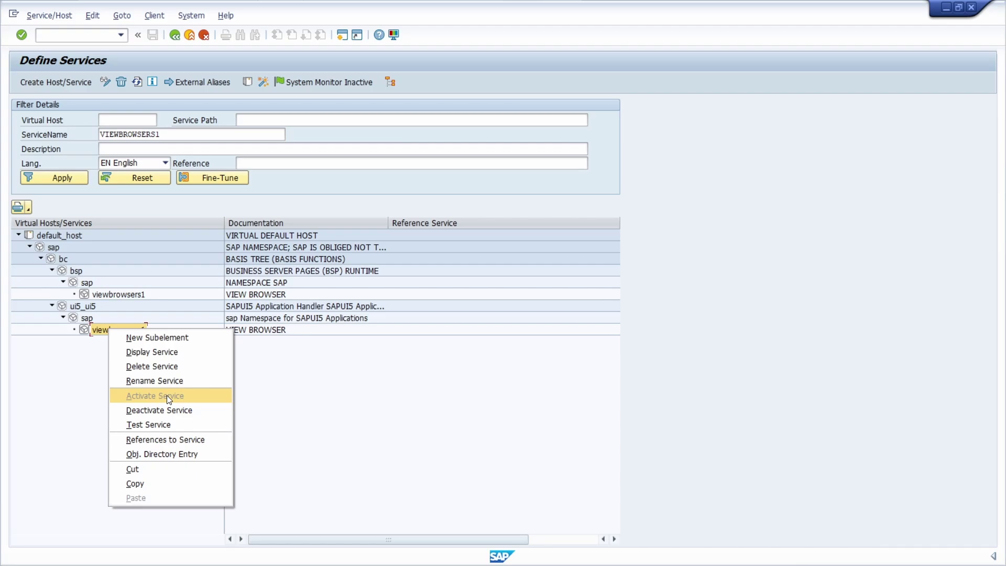
{"action": "left_click", "coordinate": [72, 381]}
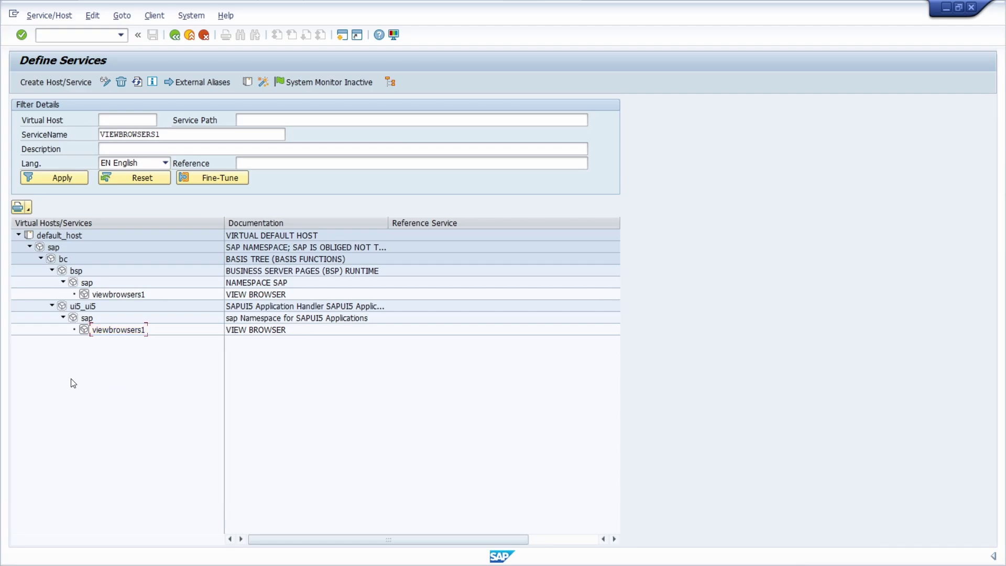
Go back to the service filter and list the services with the service name VDM_CDSVIEW_BROWSER
{"action": "left_click", "coordinate": [175, 35]}
{"action": "double_click", "coordinate": [212, 163]}
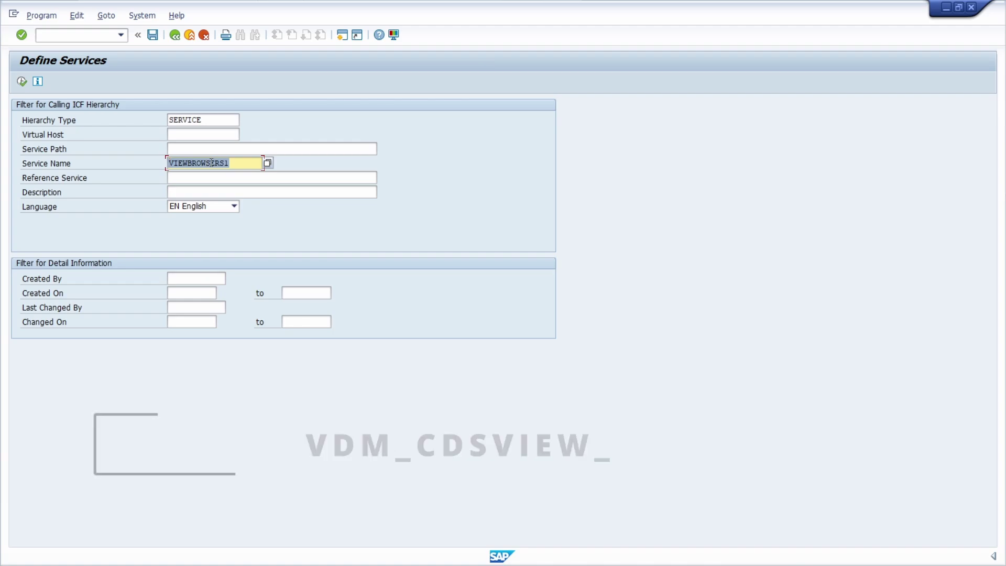
{"action": "type", "text": "VDM"}
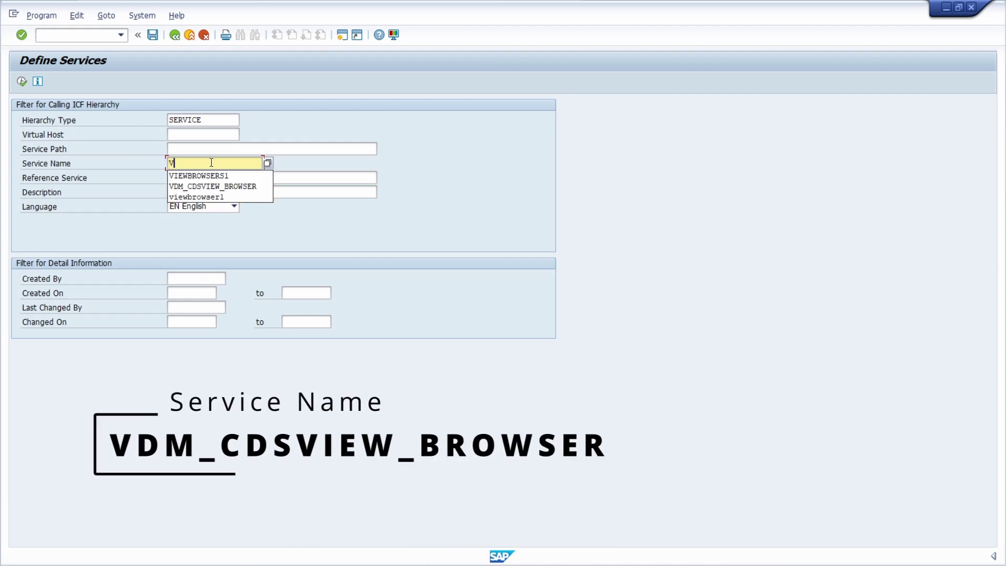
{"action": "left_click", "coordinate": [215, 175]}
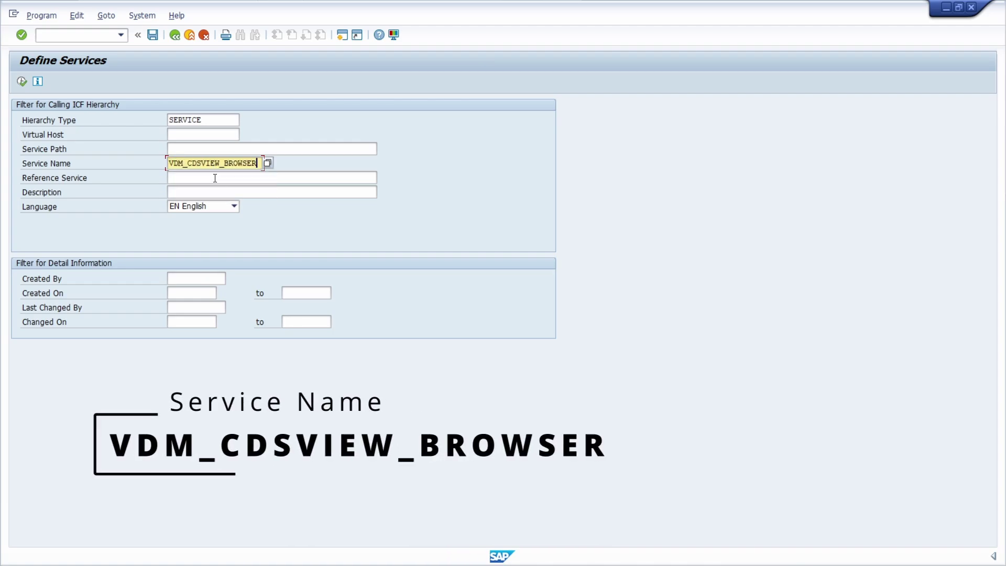
{"action": "left_click", "coordinate": [21, 81]}
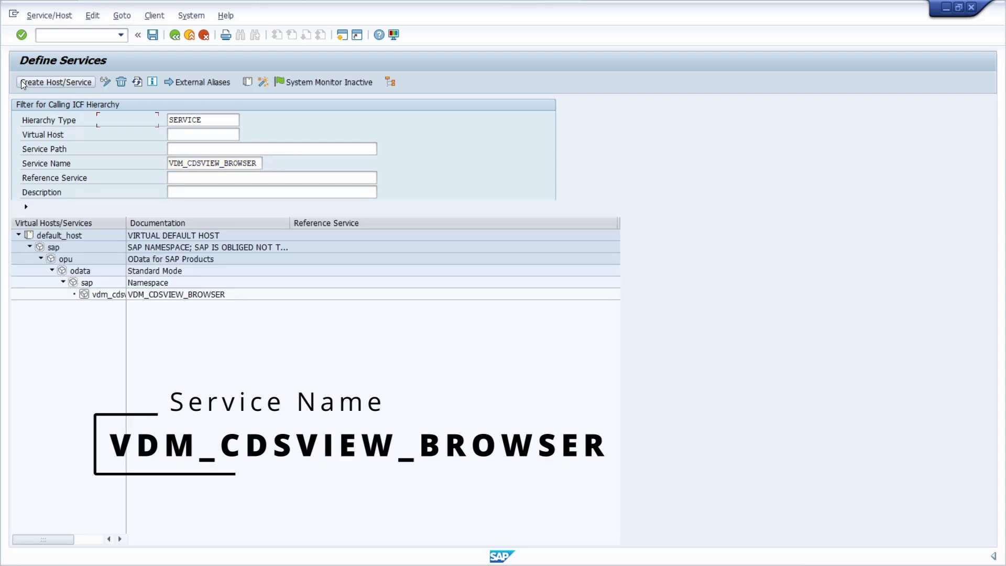
Check whether the vdm_cdsview_browser service under odata is already activated, widening the tree column to show its full name
{"action": "double_click", "coordinate": [126, 222]}
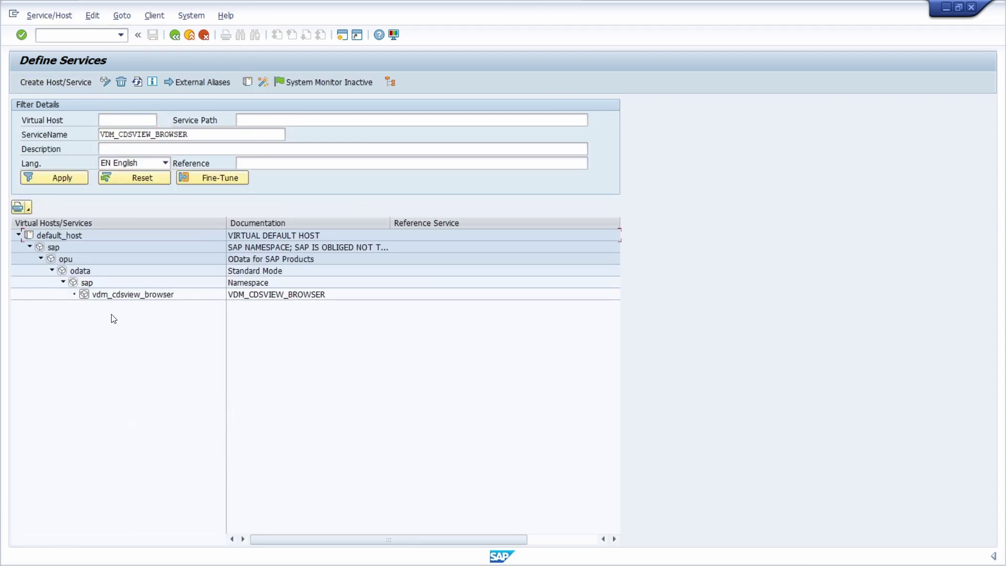
{"action": "left_click", "coordinate": [111, 295]}
{"action": "right_click", "coordinate": [111, 297]}
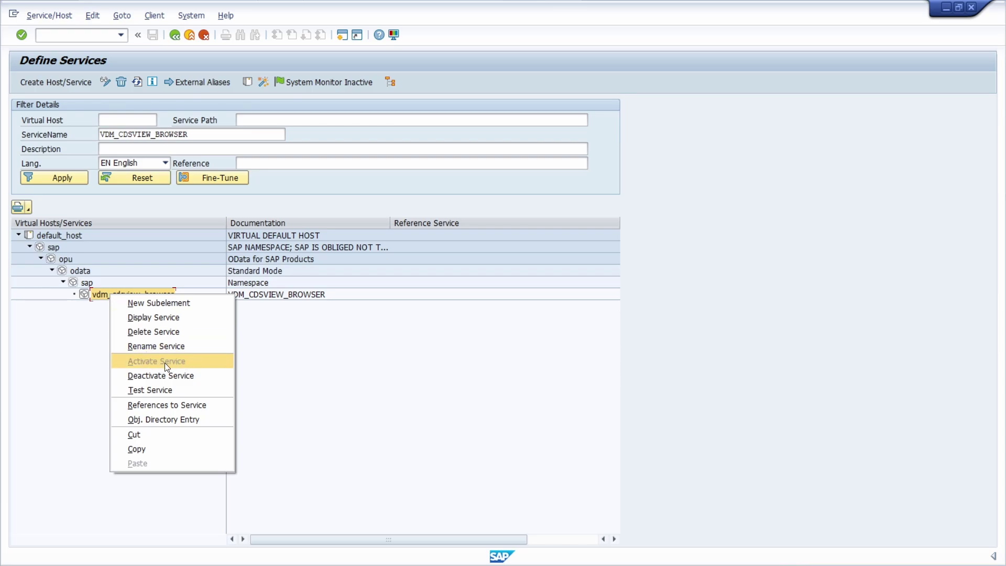
{"action": "left_click", "coordinate": [76, 360]}
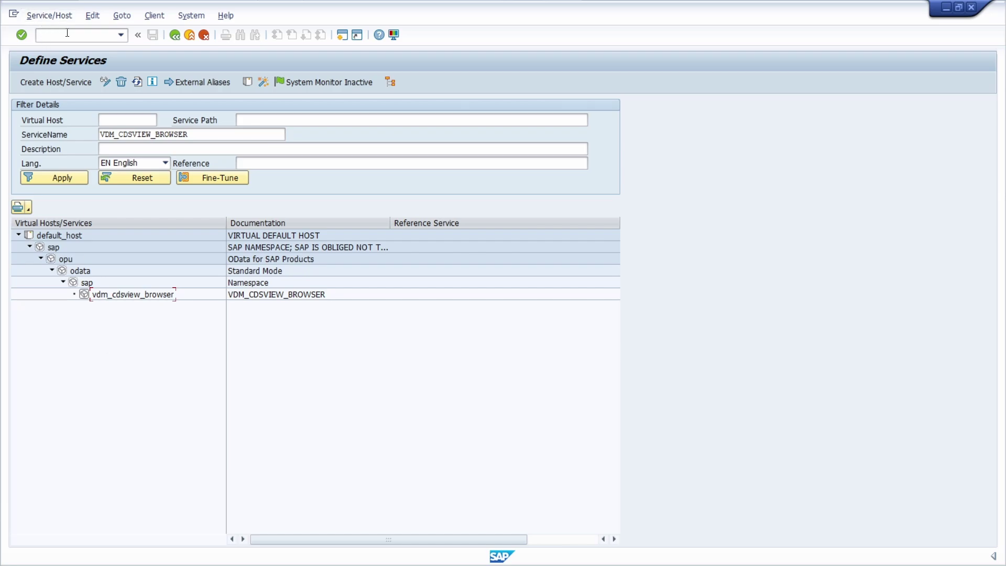
Run transaction /nSU01, open the prefilled user for editing and show the user's role assignments
{"action": "type", "text": "/n"}
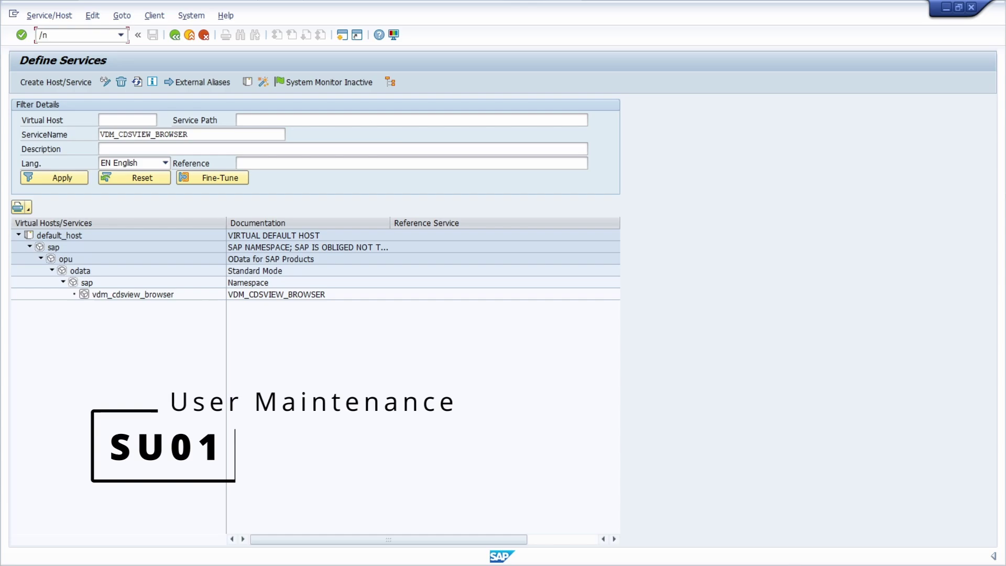
{"action": "type", "text": "SU01"}
{"action": "key", "text": "Return"}
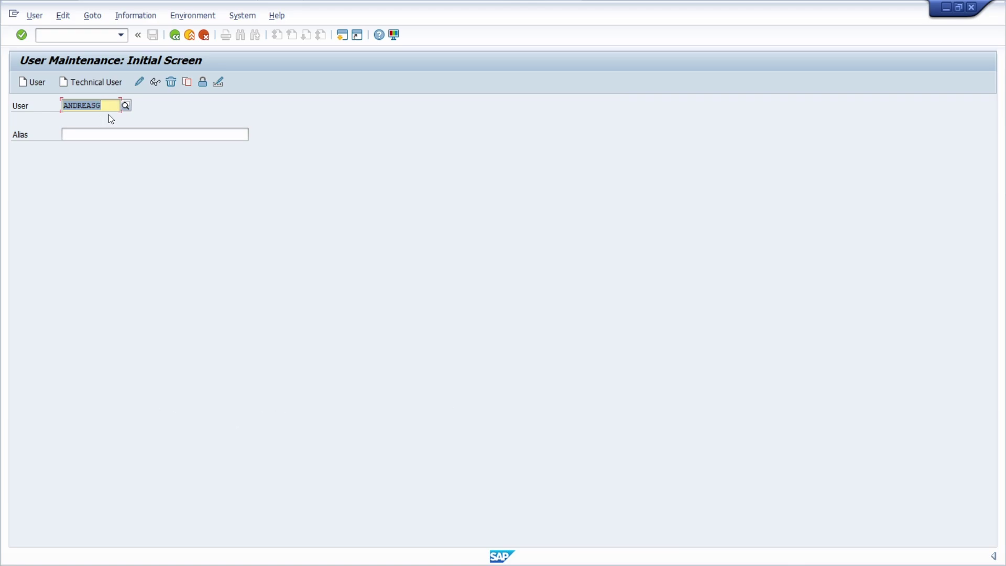
{"action": "left_click", "coordinate": [139, 83]}
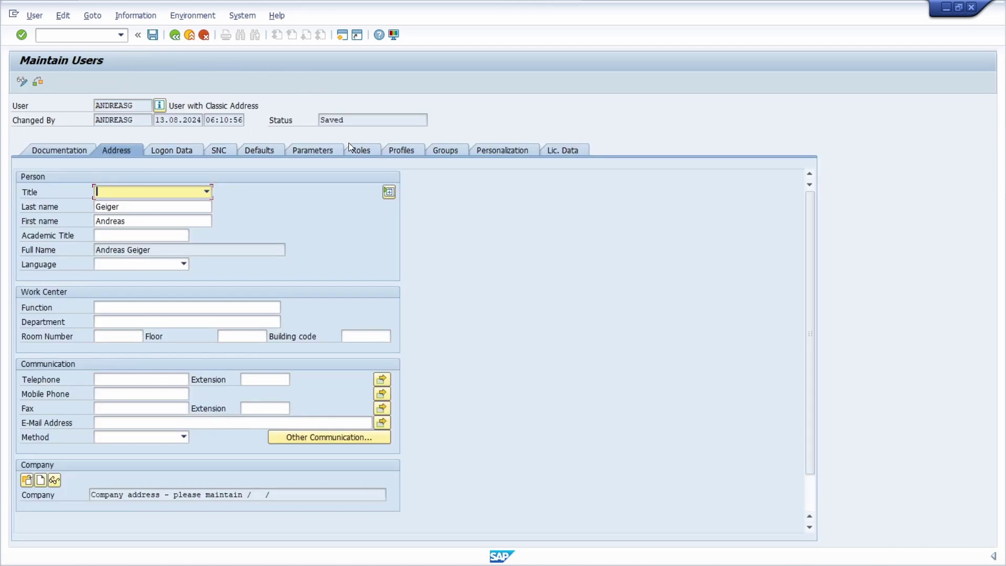
{"action": "left_click", "coordinate": [364, 151]}
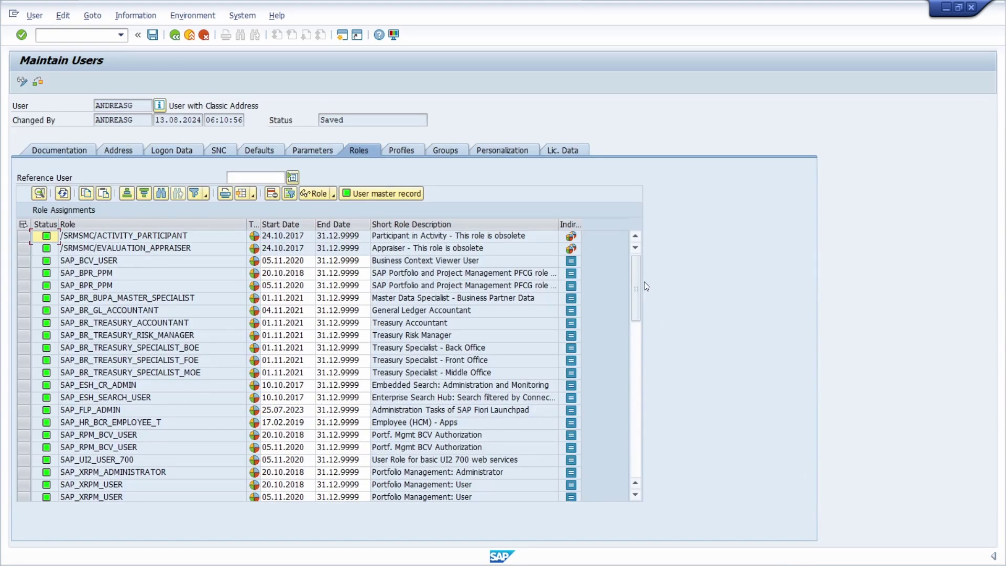
Assign the role SAP_BR_EMPLOYEE in the first empty row of the user's role assignments and save the user
{"action": "left_click_drag", "start_coordinate": [643, 285], "coordinate": [645, 440]}
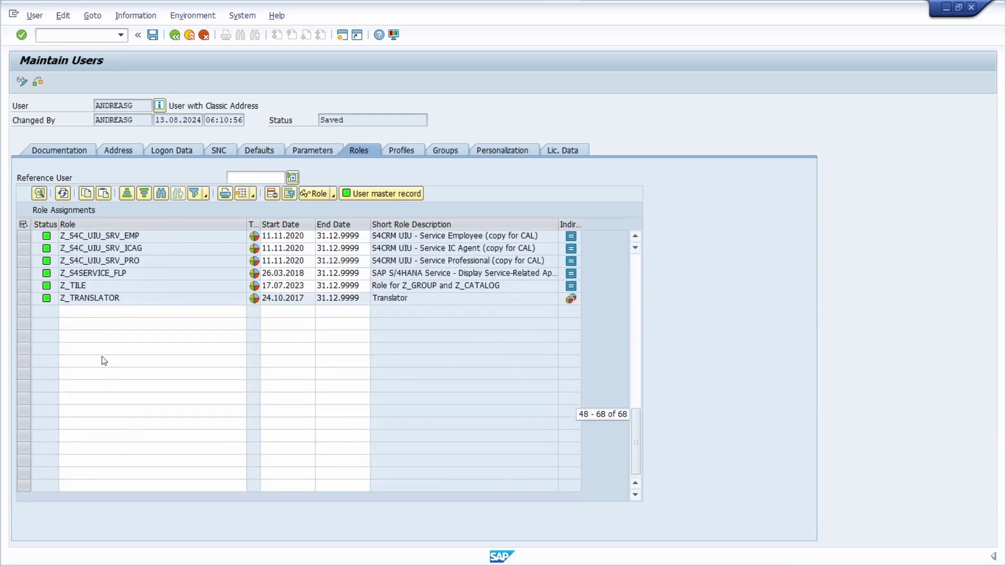
{"action": "left_click", "coordinate": [93, 315]}
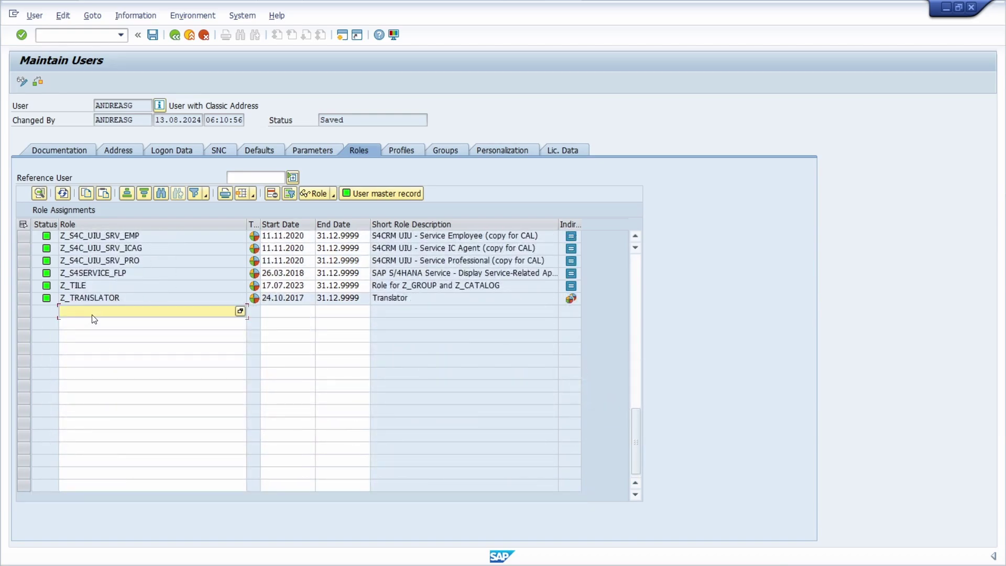
{"action": "type", "text": "SAP_"}
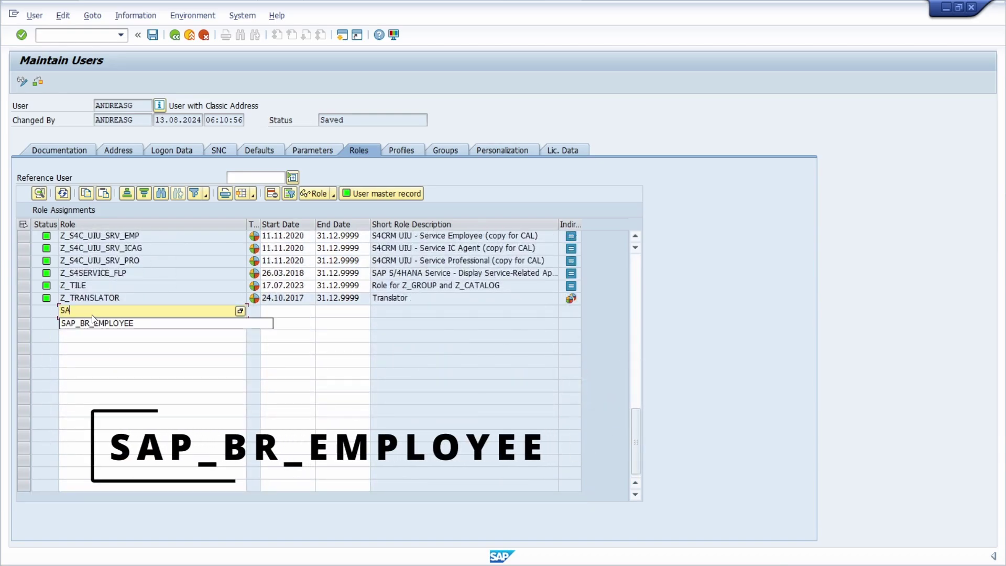
{"action": "left_click", "coordinate": [94, 322]}
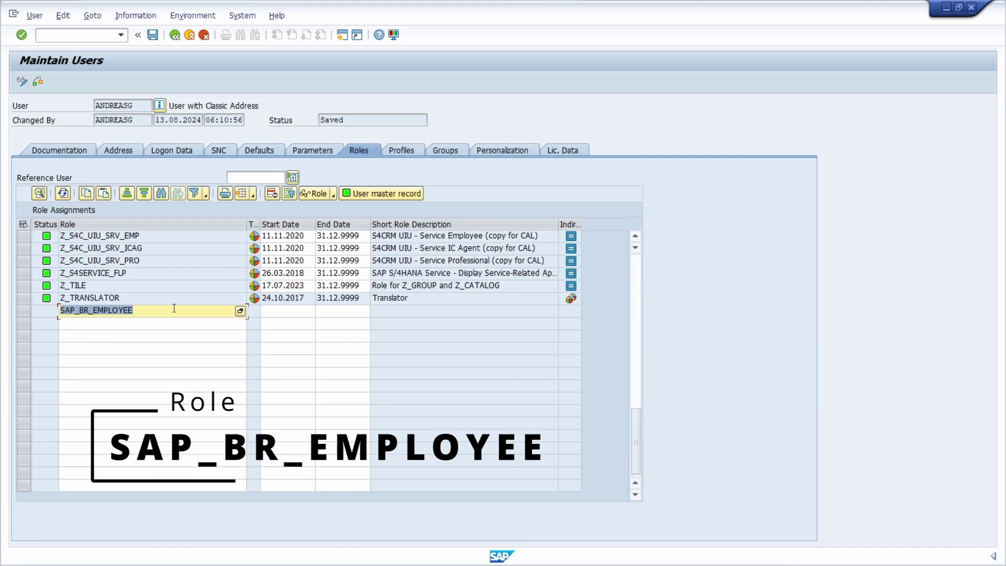
{"action": "key", "text": "Return"}
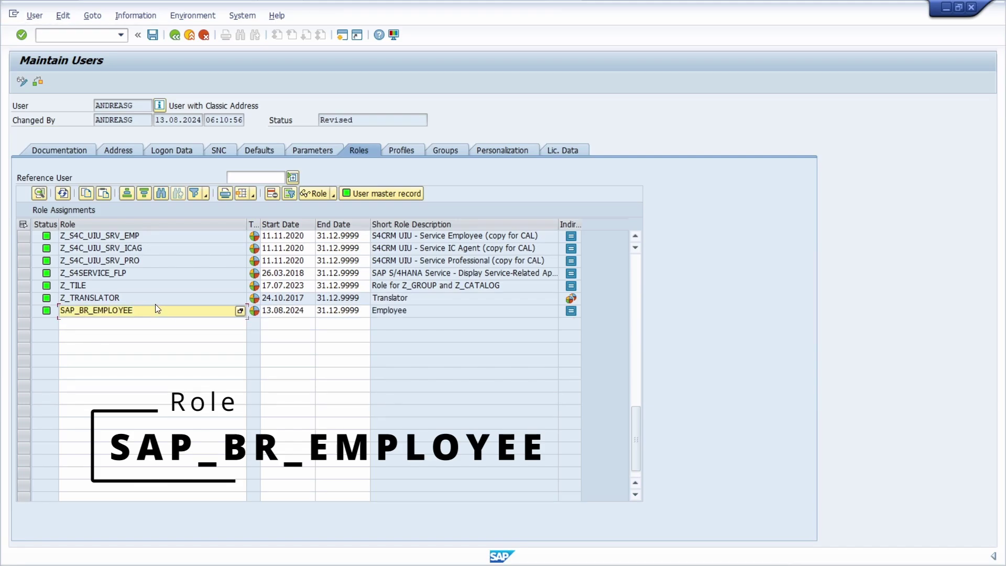
{"action": "left_click", "coordinate": [153, 35]}
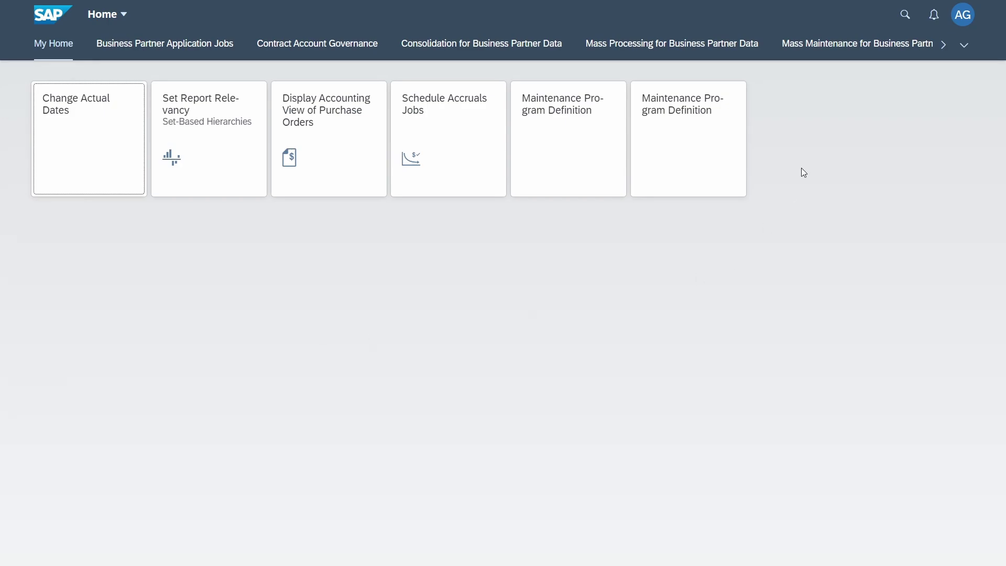
Switch to the Fiori launchpad and repeat the app search for "browser", closing the suggestions without opening an app
{"action": "left_click", "coordinate": [902, 19]}
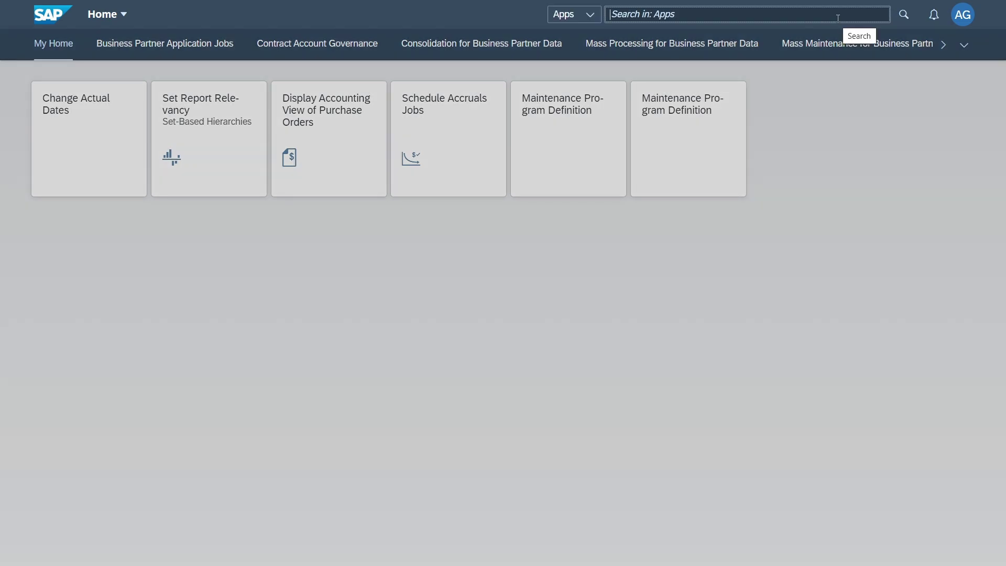
{"action": "type", "text": "browser"}
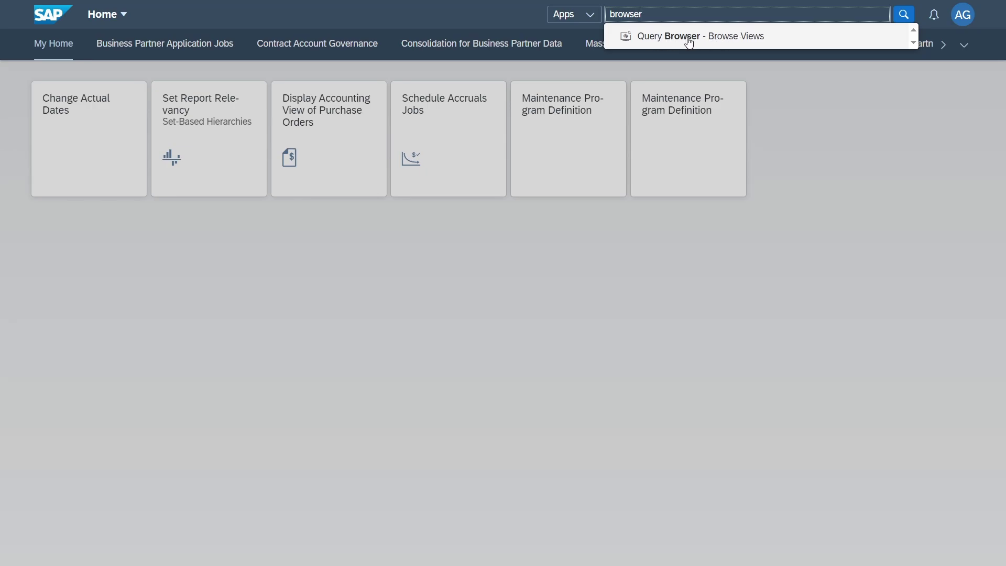
{"action": "left_click", "coordinate": [835, 150]}
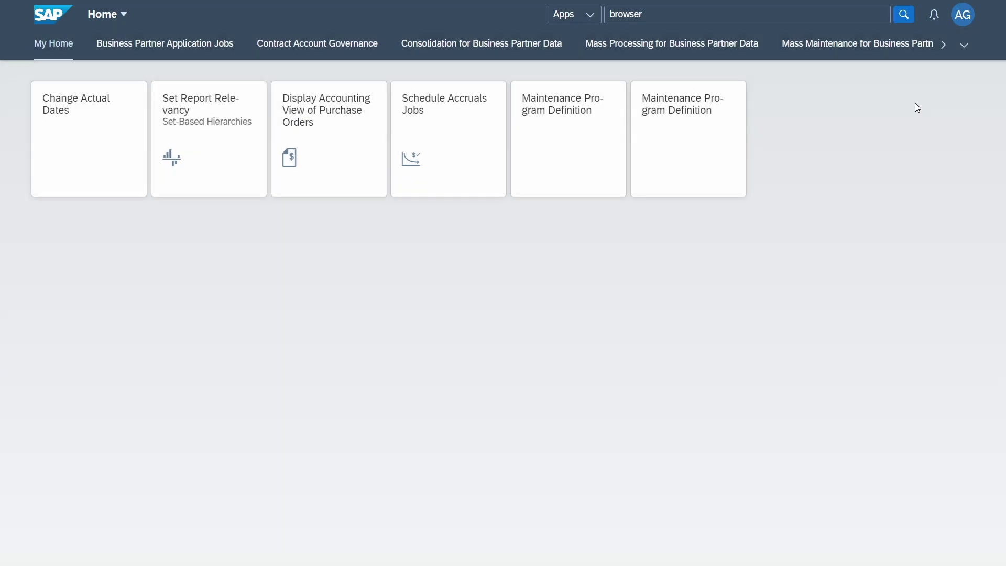
Show the Query Browser group of the launchpad and open its Query Browser app
{"action": "left_click", "coordinate": [964, 45]}
{"action": "scroll", "coordinate": [818, 404], "scroll_direction": "down", "scroll_amount": 10}
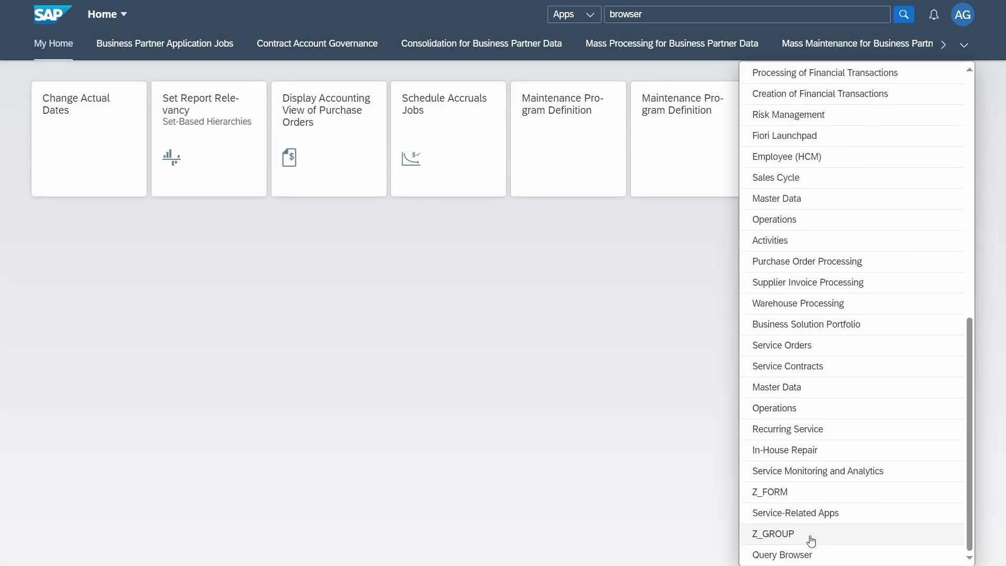
{"action": "left_click", "coordinate": [795, 557]}
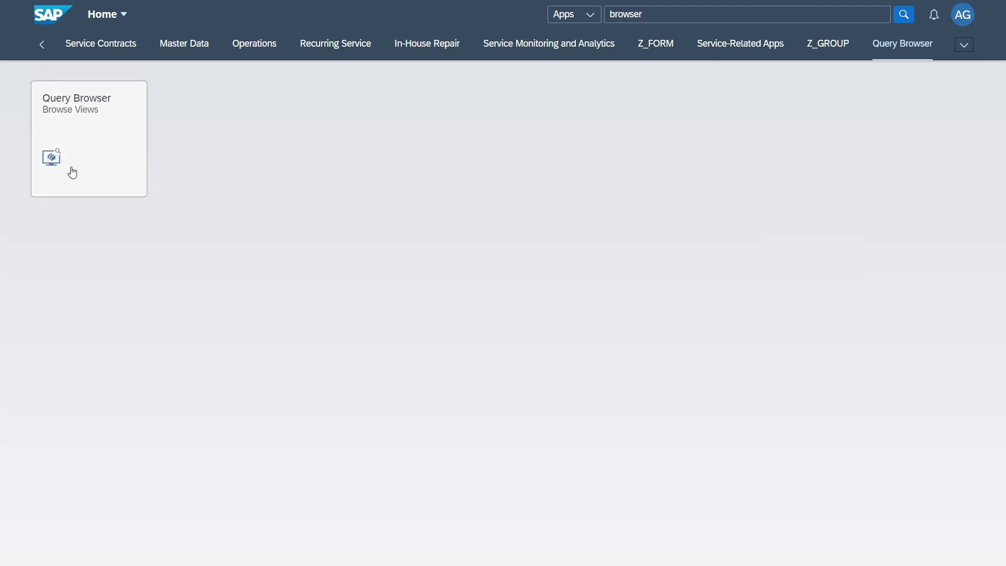
{"action": "left_click", "coordinate": [105, 131]}
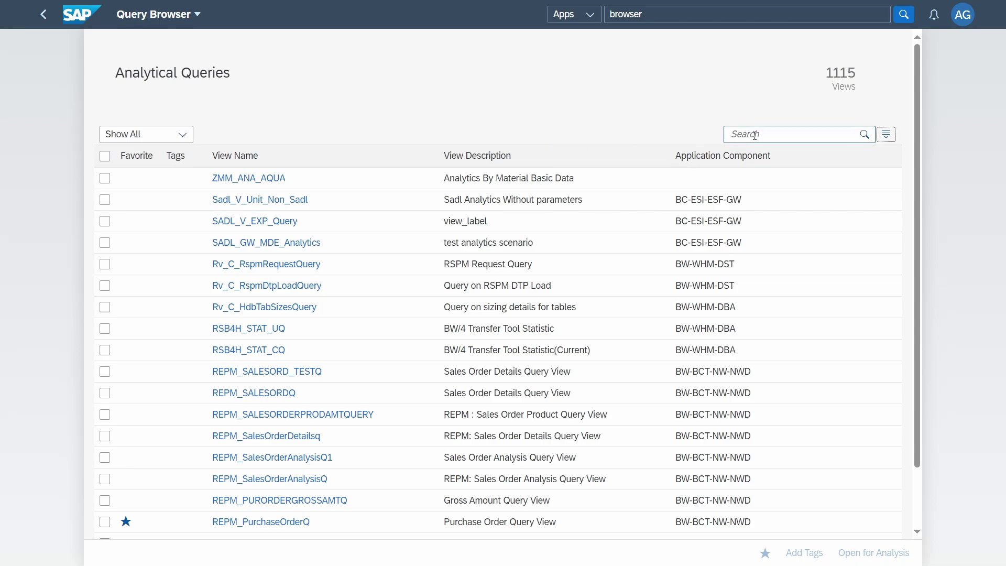
Search the analytical queries for "purchase" and clear the search again
{"action": "left_click", "coordinate": [773, 134]}
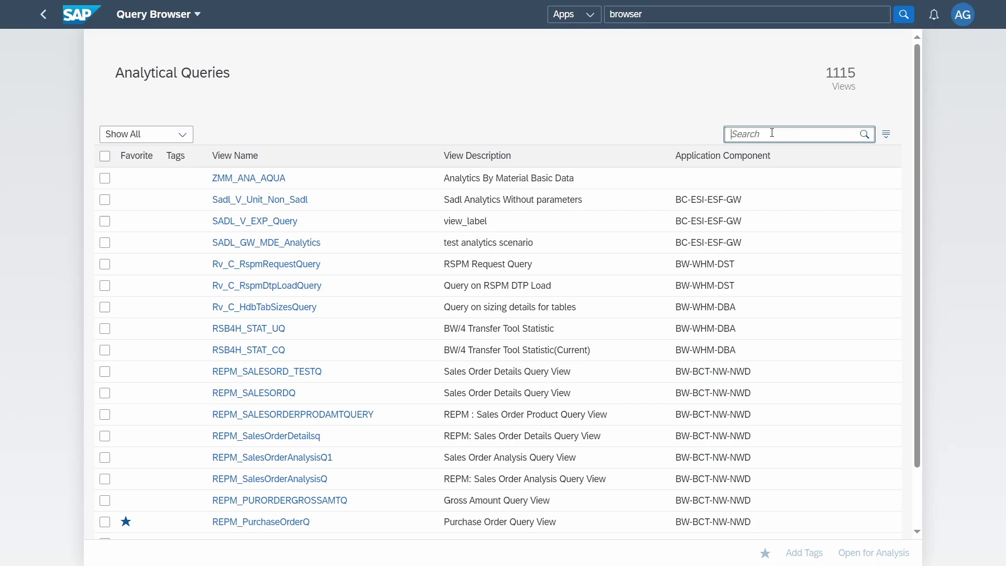
{"action": "type", "text": "purchase"}
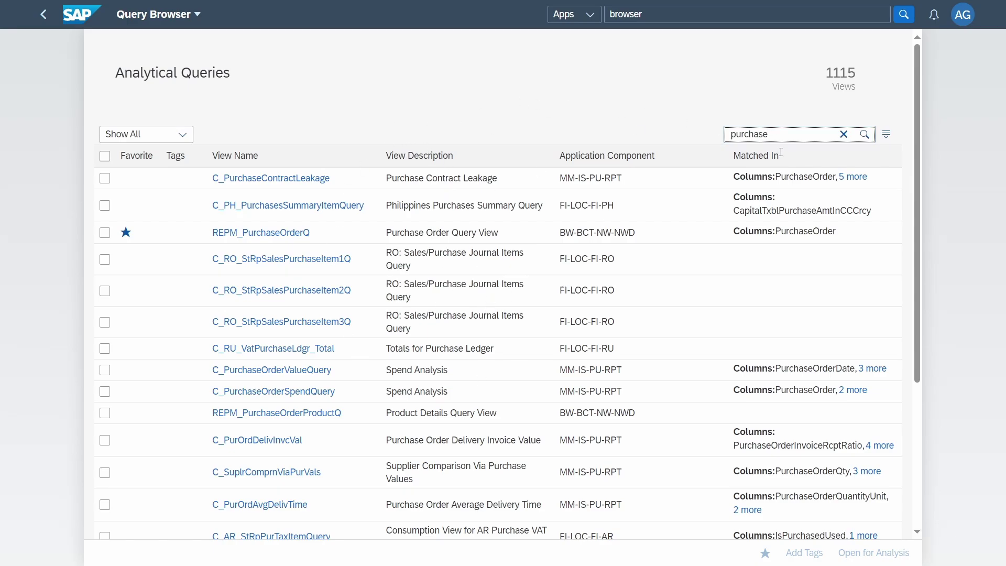
{"action": "left_click", "coordinate": [790, 132]}
{"action": "left_click", "coordinate": [843, 135]}
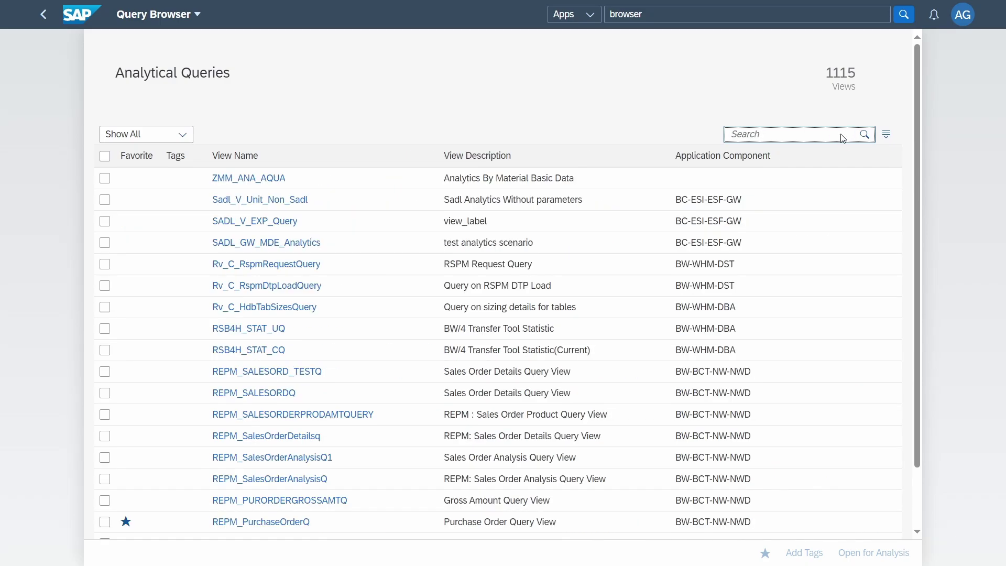
Reset the view settings and set the query list to sort in descending order by Application Component
{"action": "left_click", "coordinate": [886, 134]}
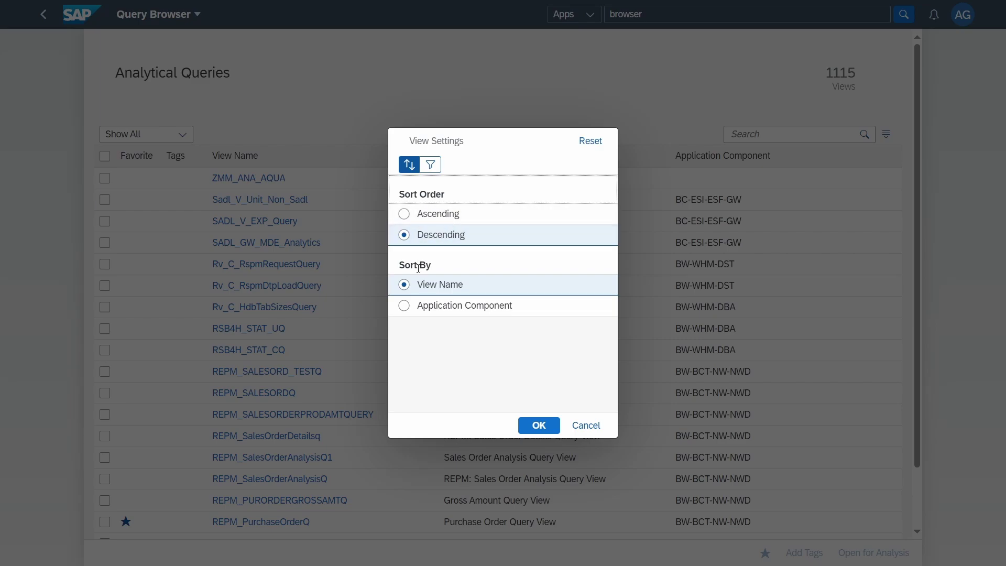
{"action": "left_click", "coordinate": [405, 309]}
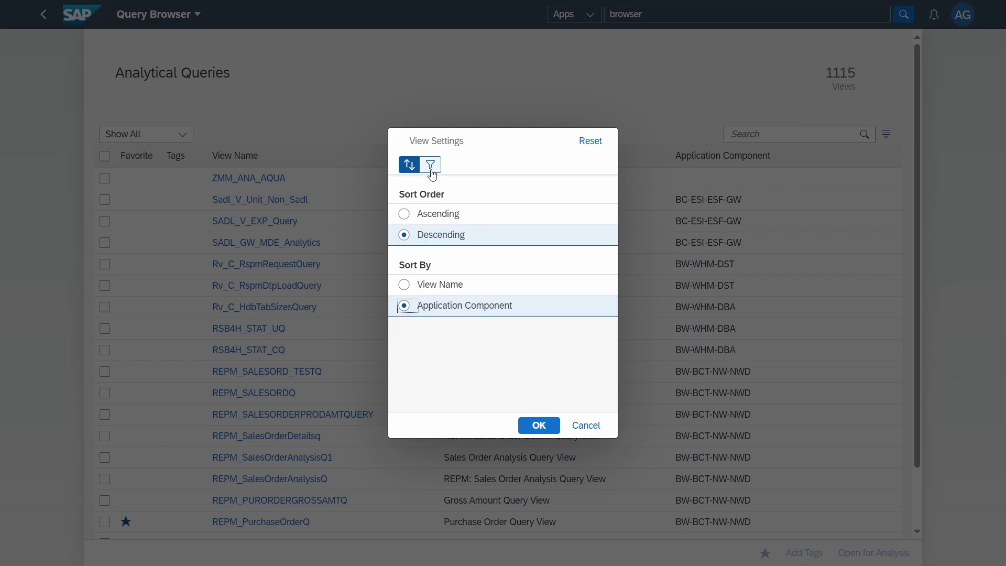
{"action": "left_click", "coordinate": [590, 141]}
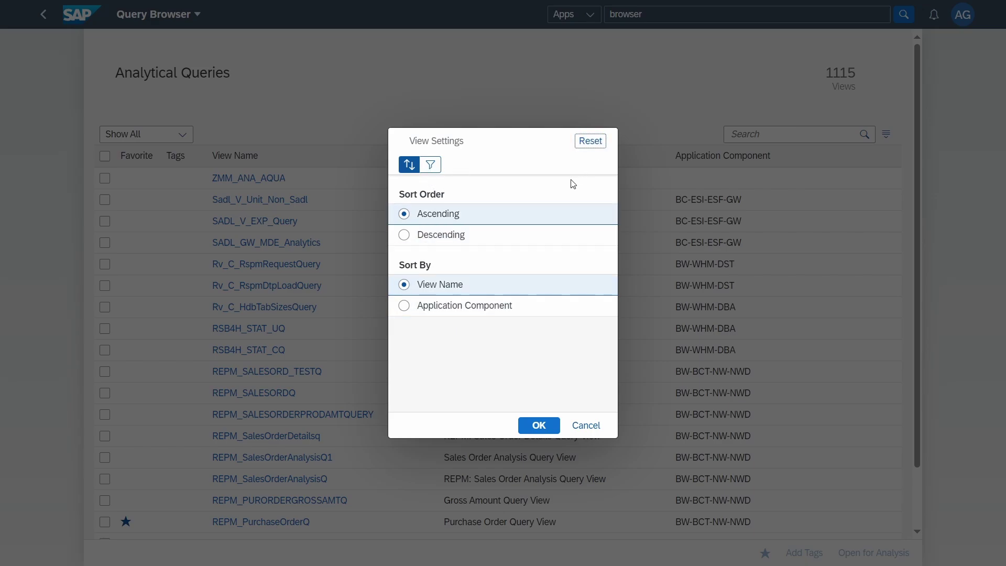
{"action": "left_click", "coordinate": [430, 234]}
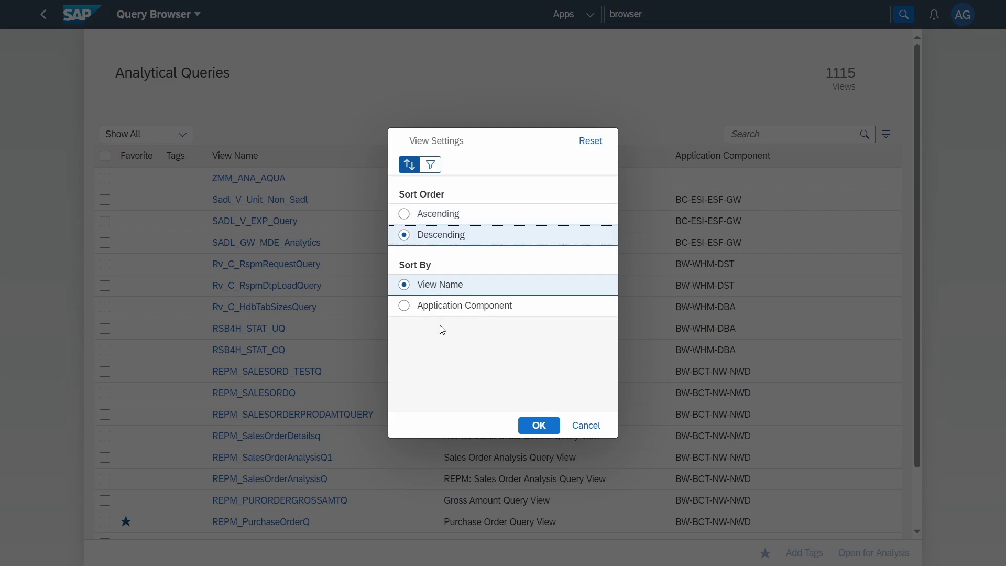
{"action": "left_click", "coordinate": [443, 305]}
Examine the Tags and Application Component filter choices, ticking ABC briefly and leaving no filter selected
{"action": "left_click", "coordinate": [430, 165]}
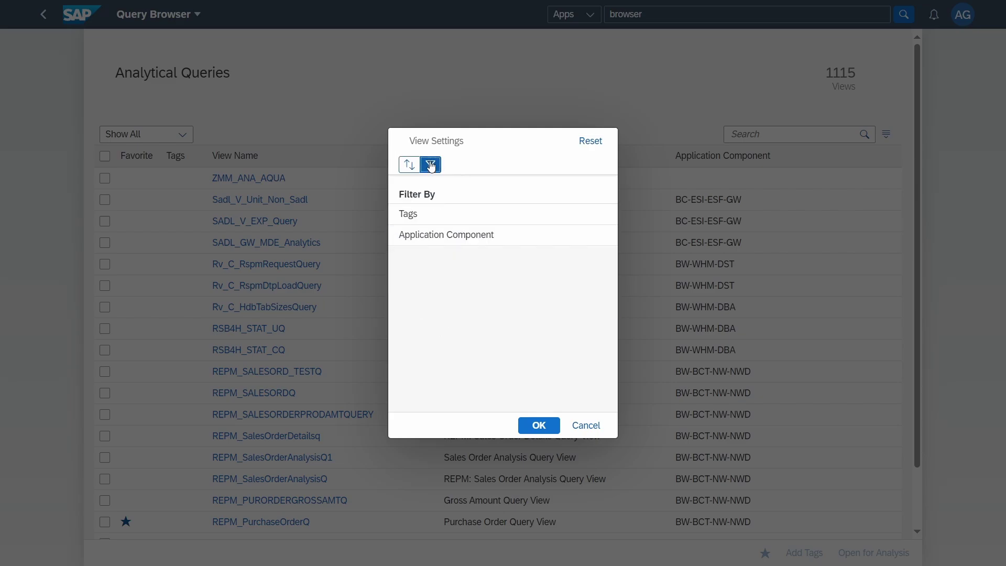
{"action": "left_click", "coordinate": [450, 221]}
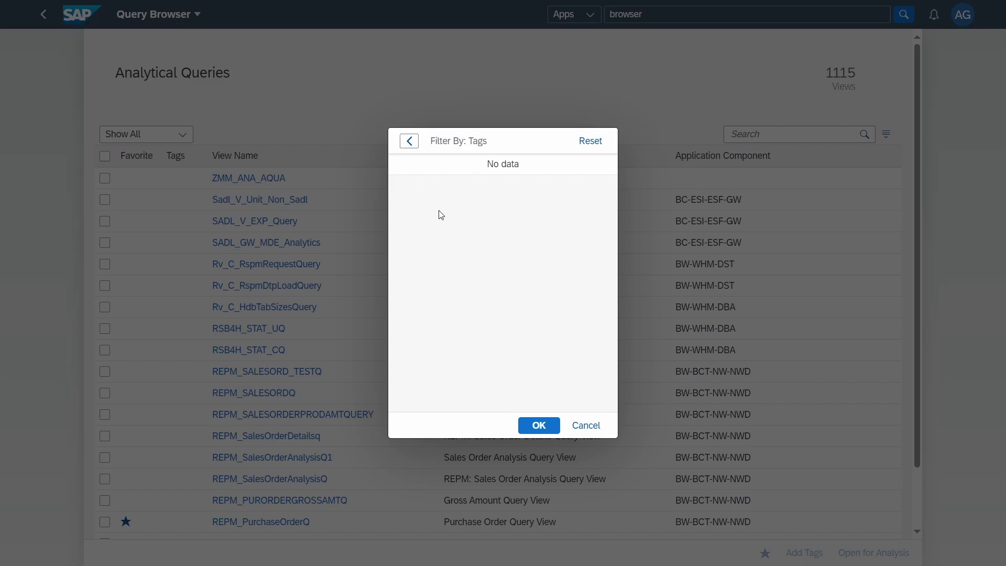
{"action": "left_click", "coordinate": [410, 141]}
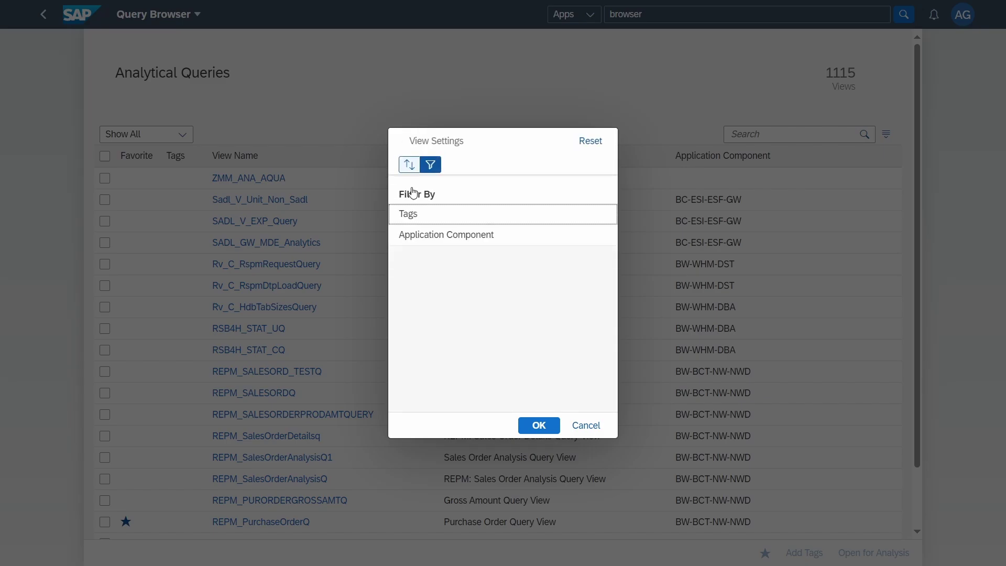
{"action": "left_click", "coordinate": [440, 240]}
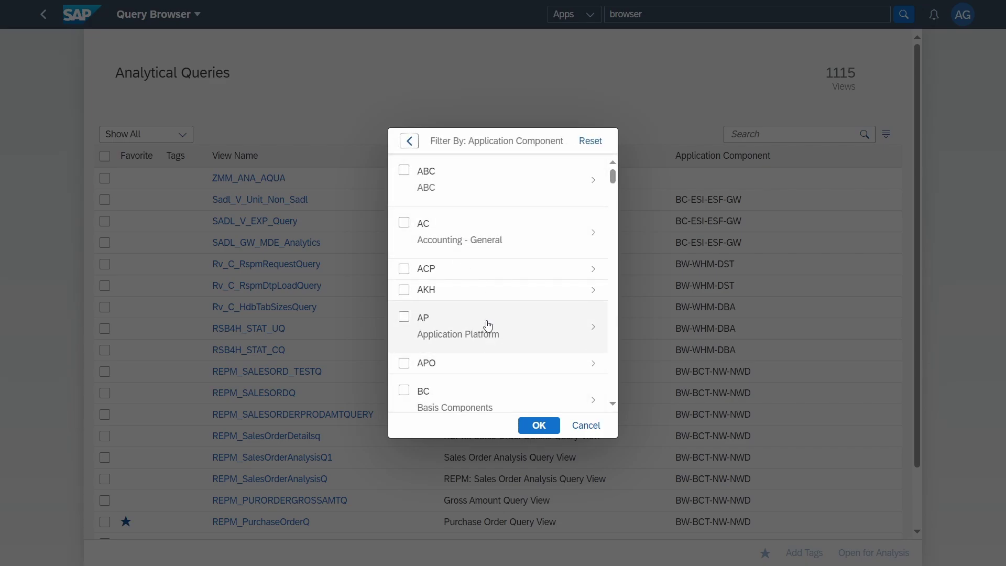
{"action": "left_click", "coordinate": [405, 180]}
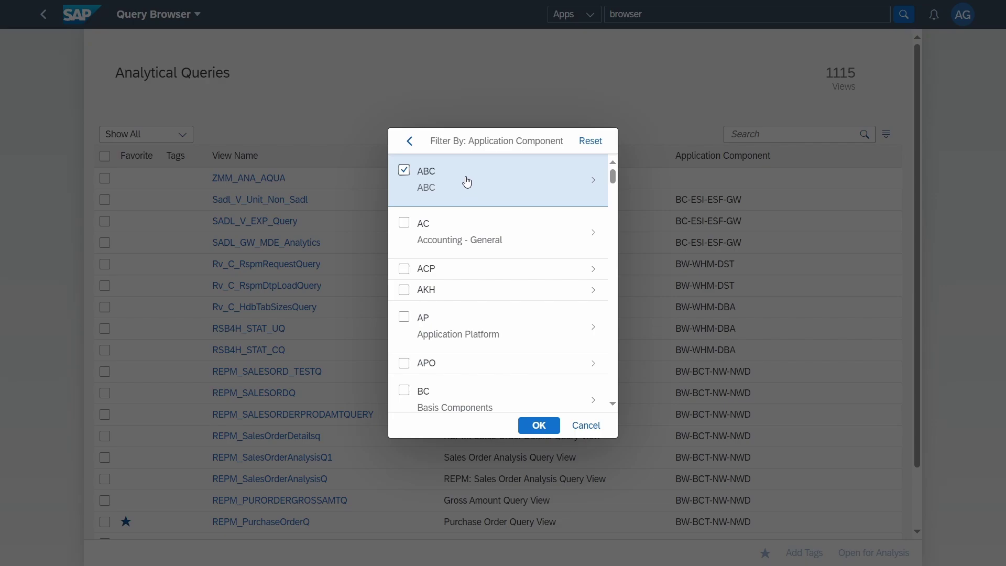
{"action": "left_click", "coordinate": [404, 172]}
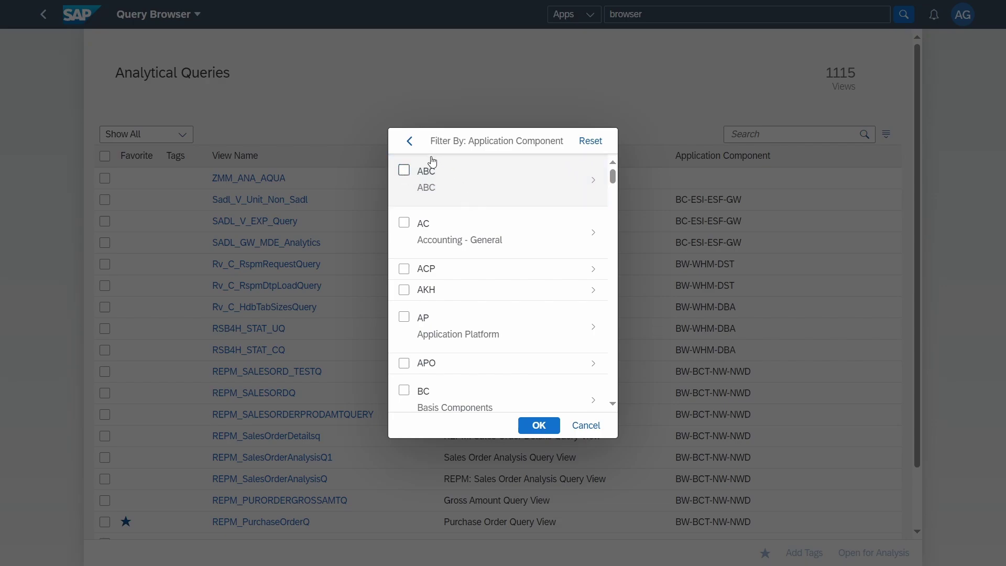
{"action": "left_click", "coordinate": [409, 142]}
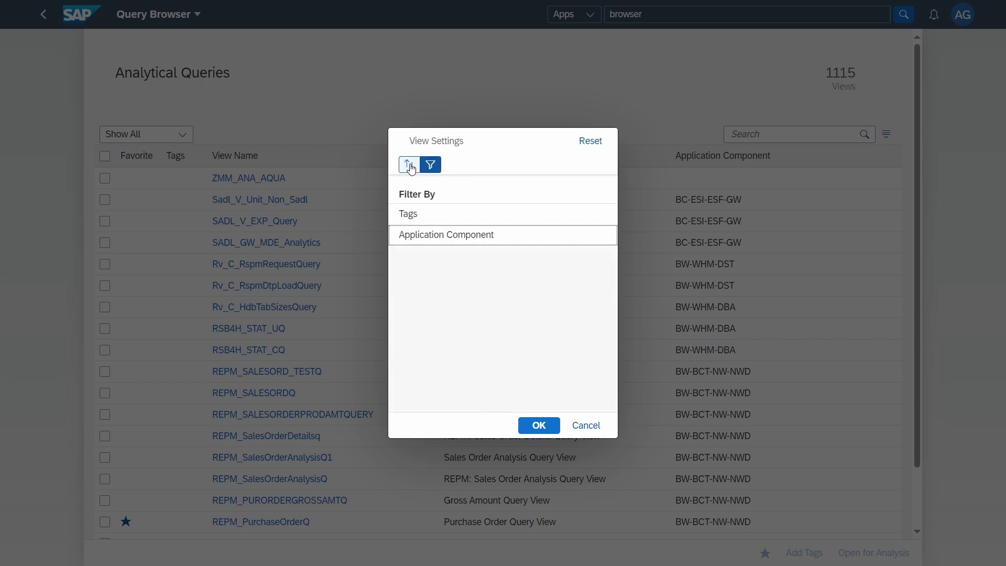
Apply the chosen sort settings and look through the sorted query list and its display options, keeping Show All
{"action": "left_click", "coordinate": [410, 167]}
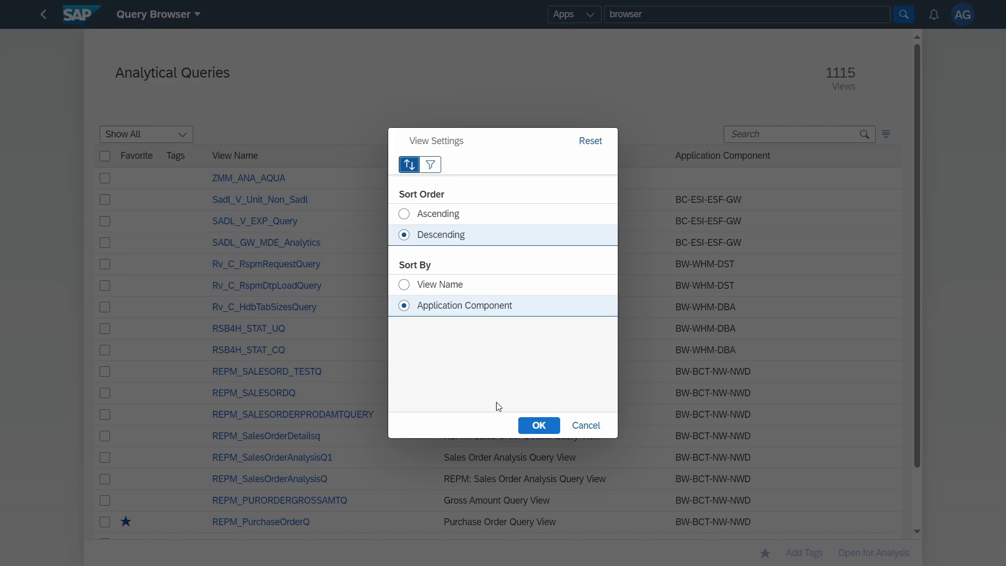
{"action": "left_click", "coordinate": [532, 423]}
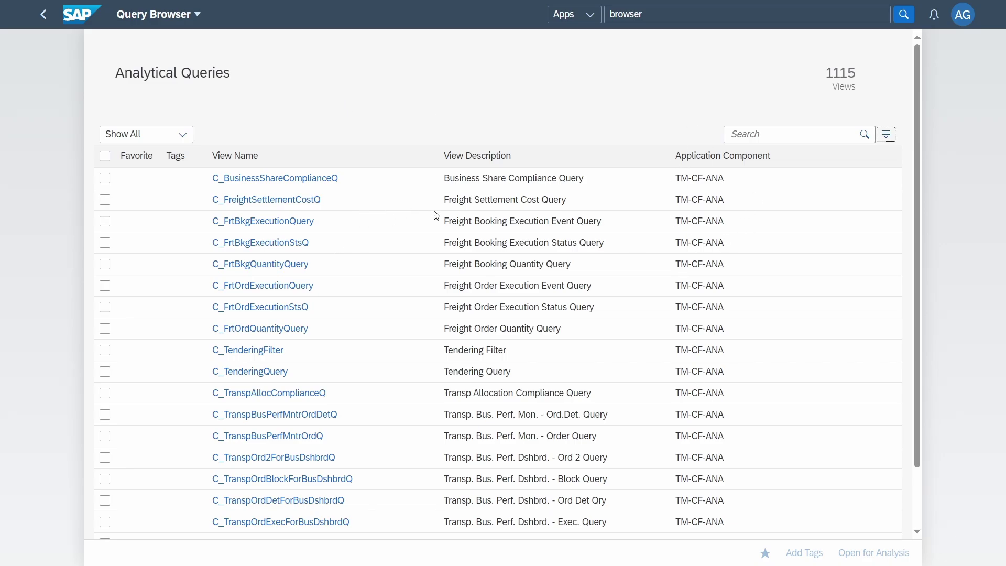
{"action": "scroll", "coordinate": [640, 341], "scroll_direction": "down", "scroll_amount": 2}
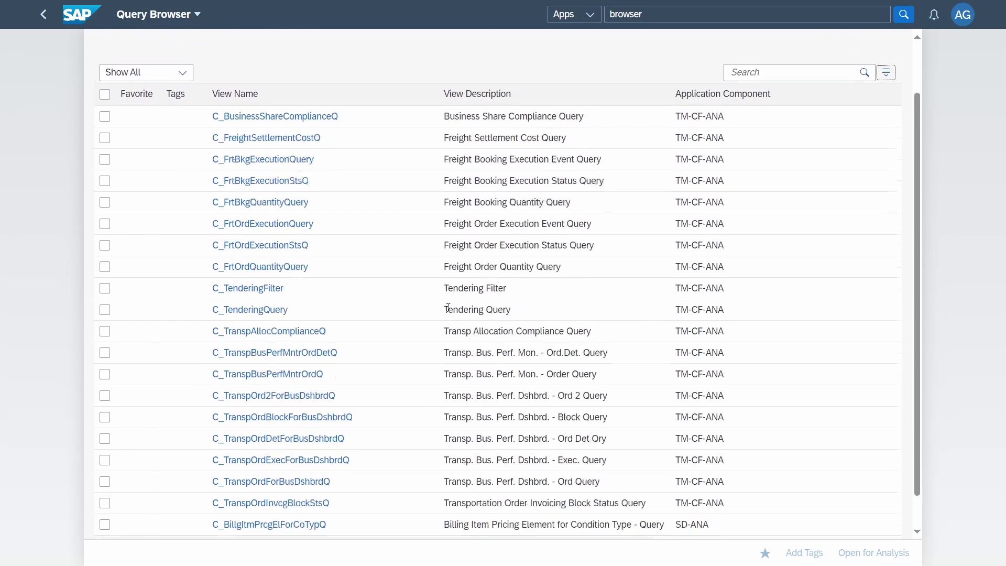
{"action": "scroll", "coordinate": [727, 445], "scroll_direction": "down", "scroll_amount": 4}
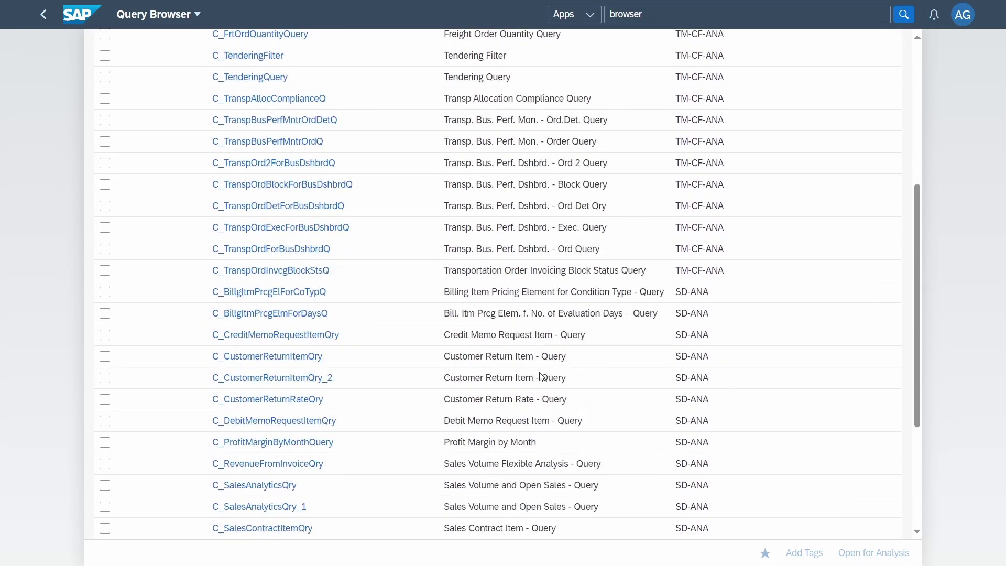
{"action": "scroll", "coordinate": [442, 421], "scroll_direction": "up", "scroll_amount": 6}
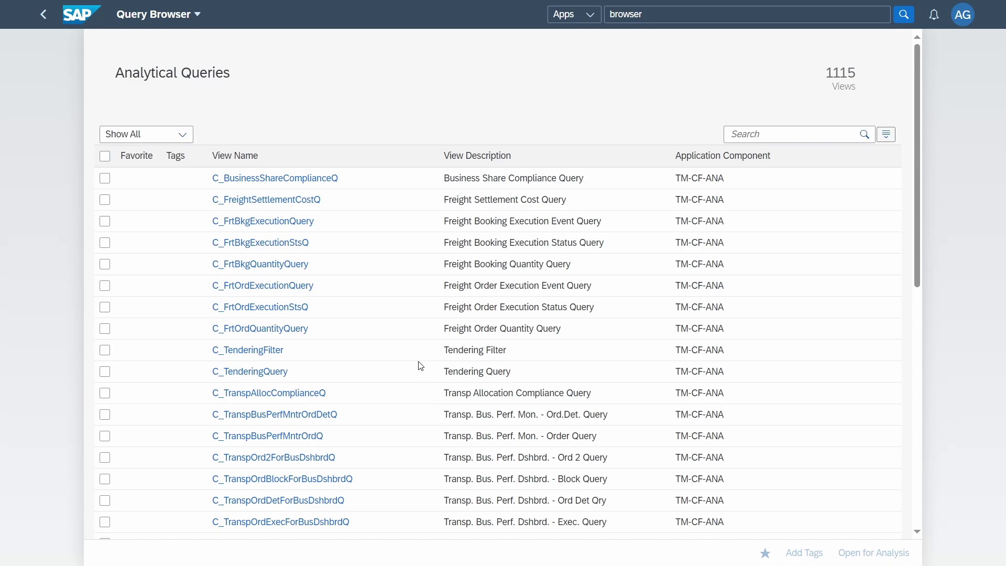
{"action": "left_click", "coordinate": [183, 137]}
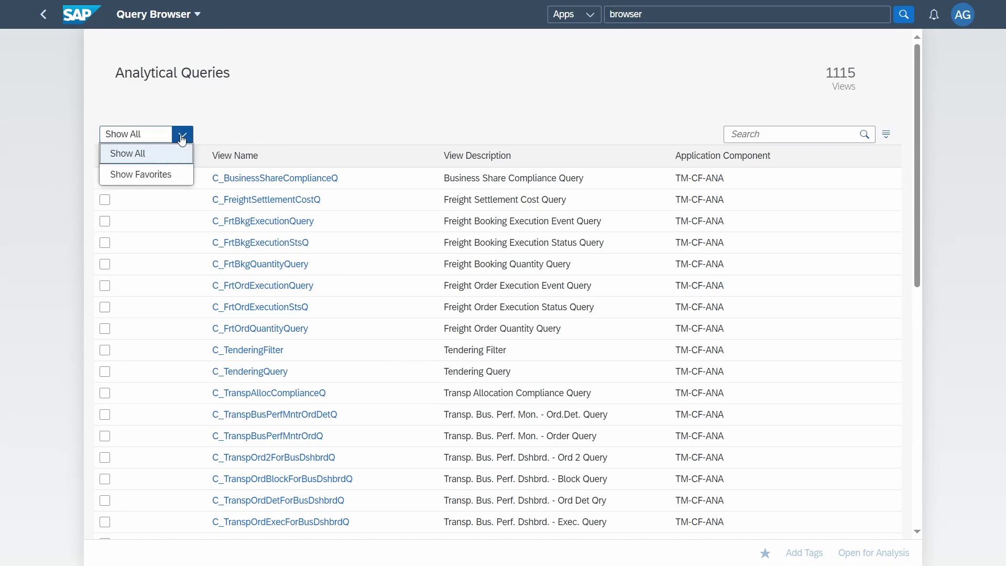
{"action": "left_click", "coordinate": [256, 130]}
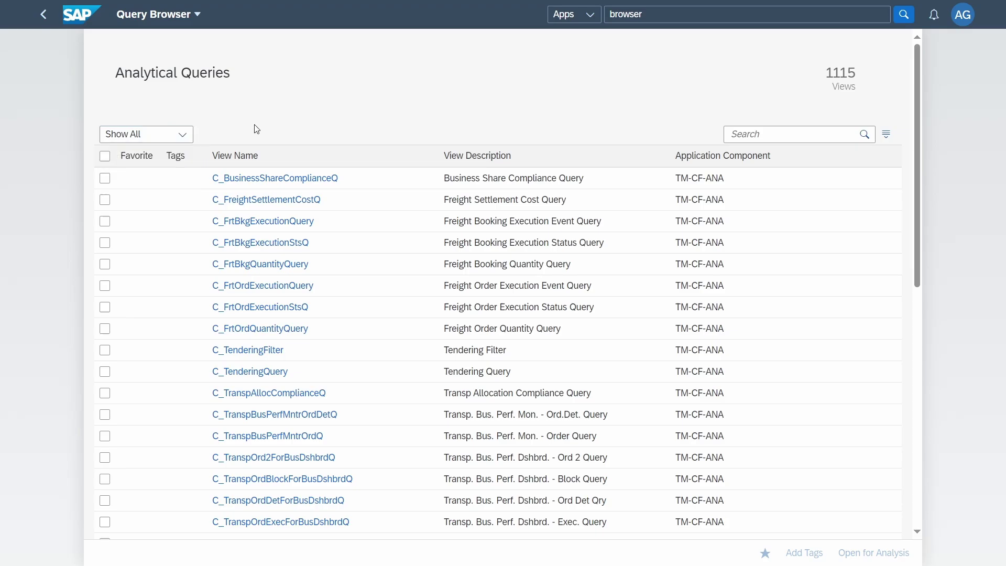
Select the query C_BusinessShareComplianceQ and mark it as a favorite
{"action": "left_click", "coordinate": [105, 178]}
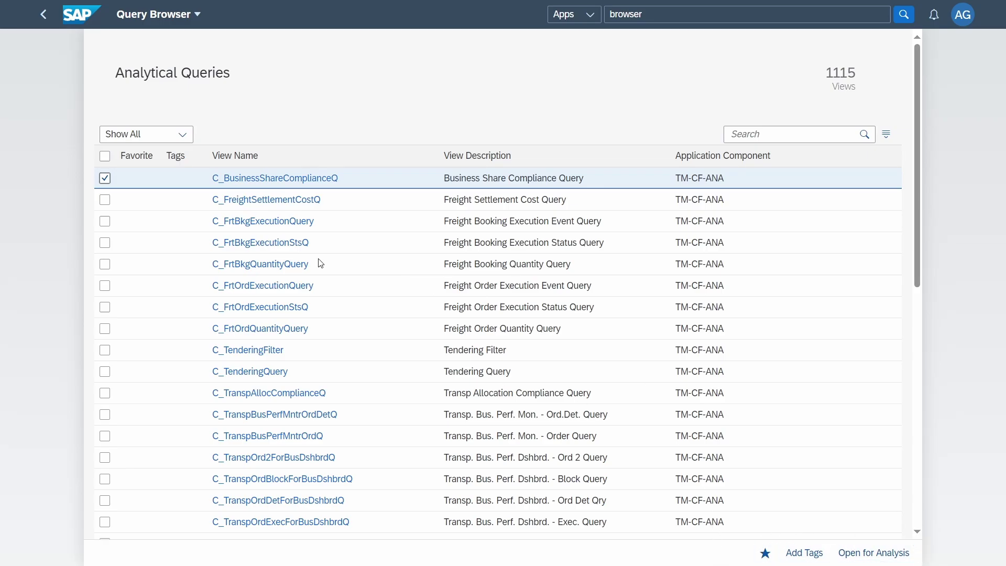
{"action": "left_click", "coordinate": [104, 179]}
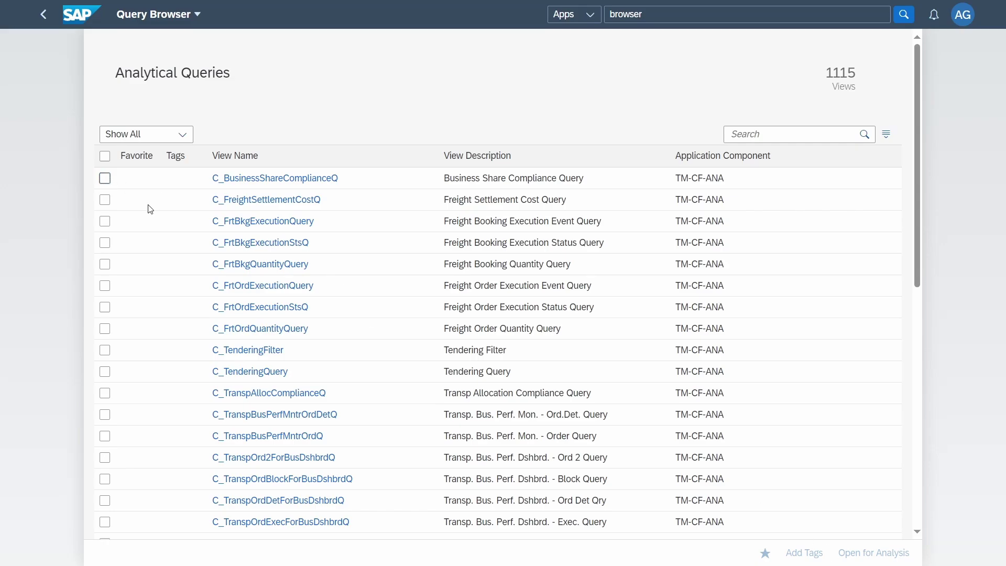
{"action": "left_click", "coordinate": [104, 179]}
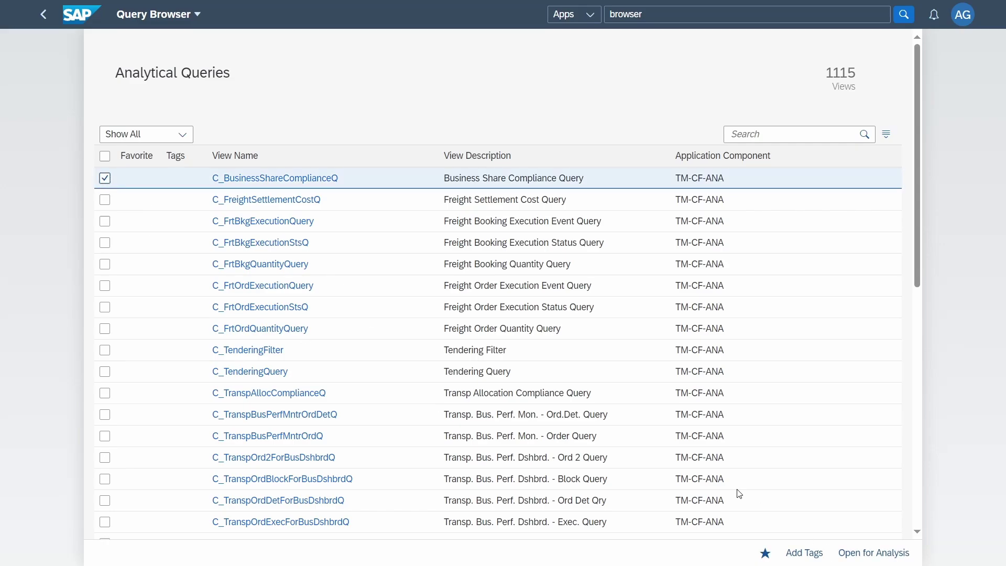
{"action": "left_click", "coordinate": [765, 554]}
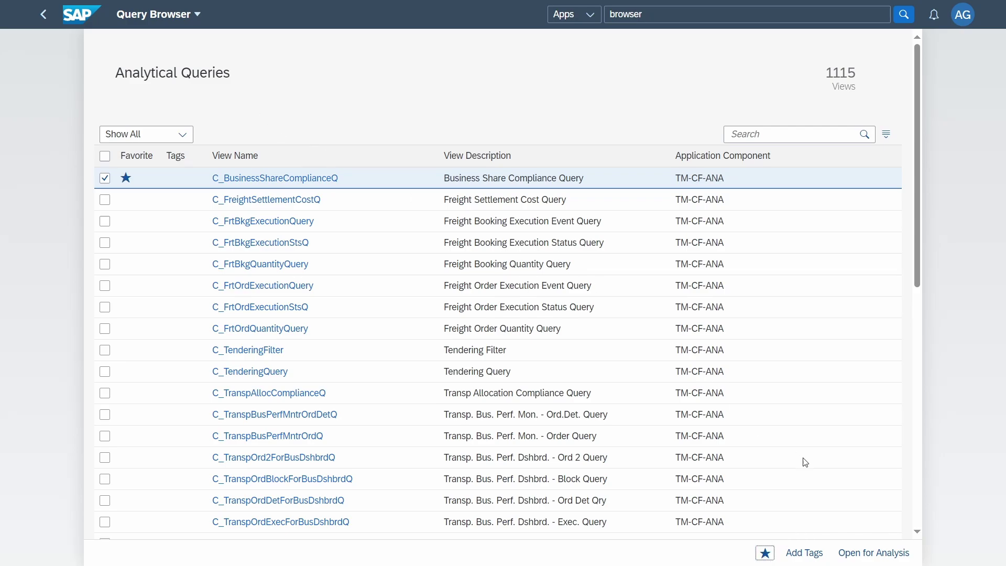
Add the tag "ERP UP" to the selected query C_BusinessShareComplianceQ
{"action": "left_click", "coordinate": [804, 553]}
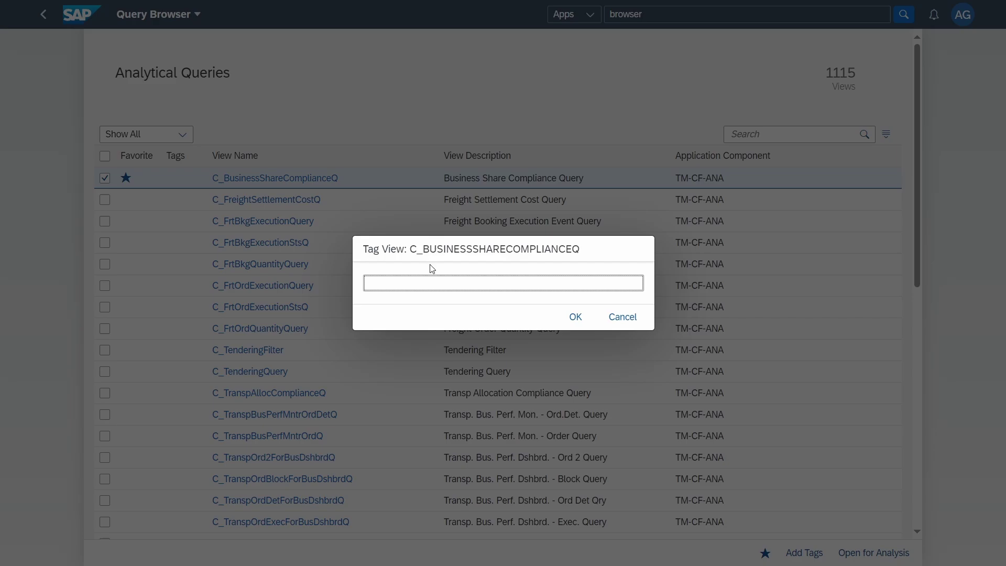
{"action": "type", "text": "ERP UP"}
{"action": "left_click", "coordinate": [574, 316]}
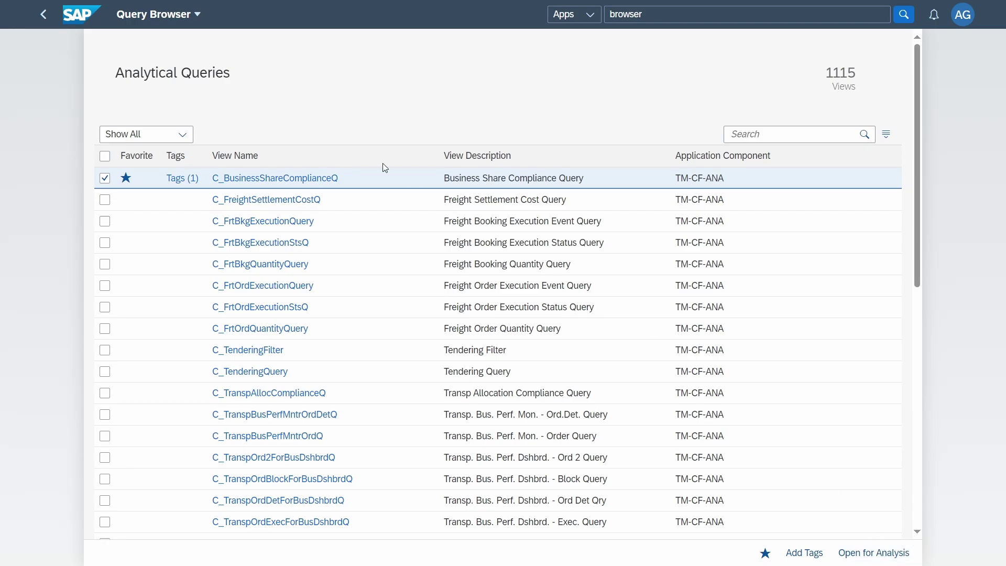
Limit the query list to favorites and deselect C_BusinessShareComplianceQ
{"action": "left_click", "coordinate": [184, 137]}
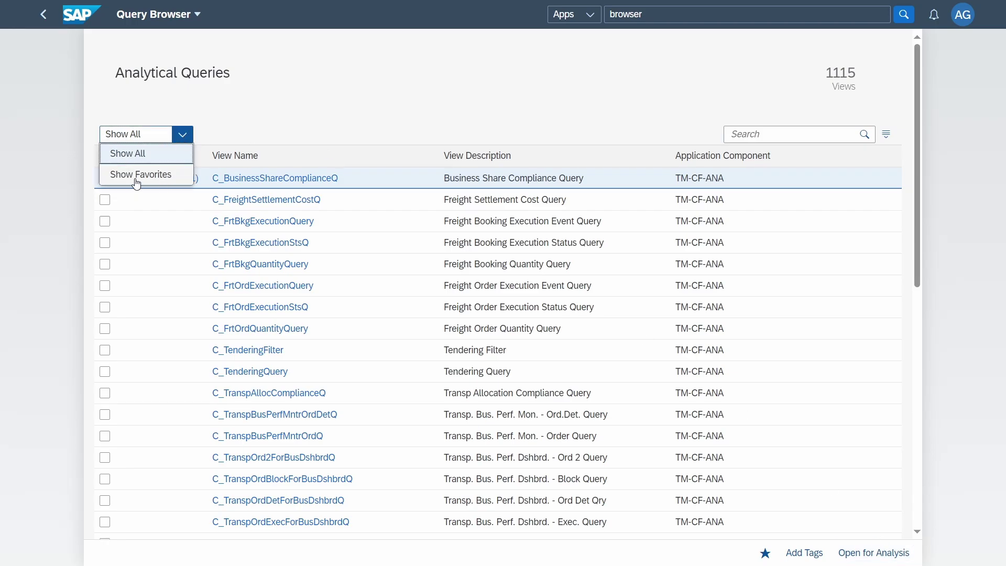
{"action": "left_click", "coordinate": [135, 179]}
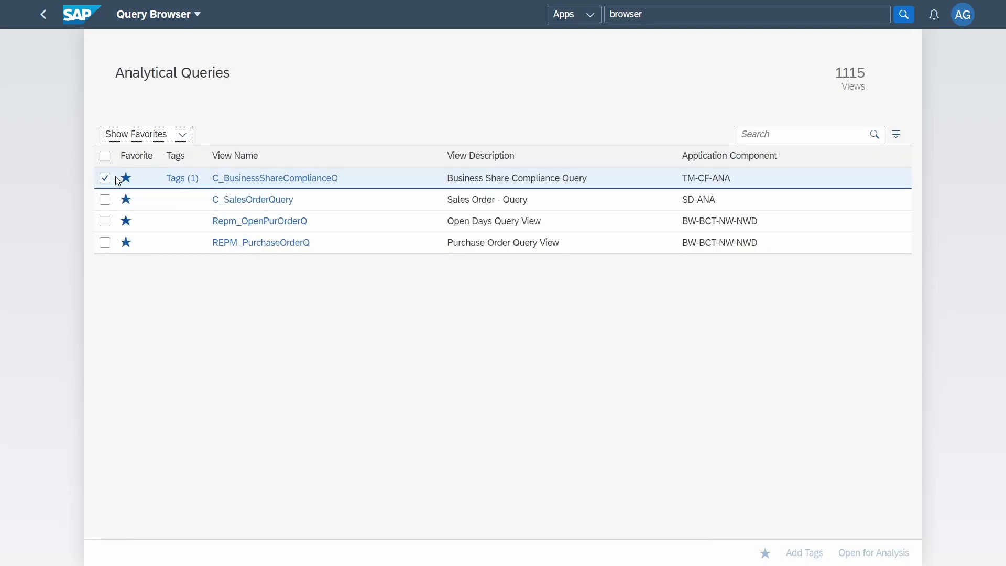
{"action": "left_click", "coordinate": [105, 178]}
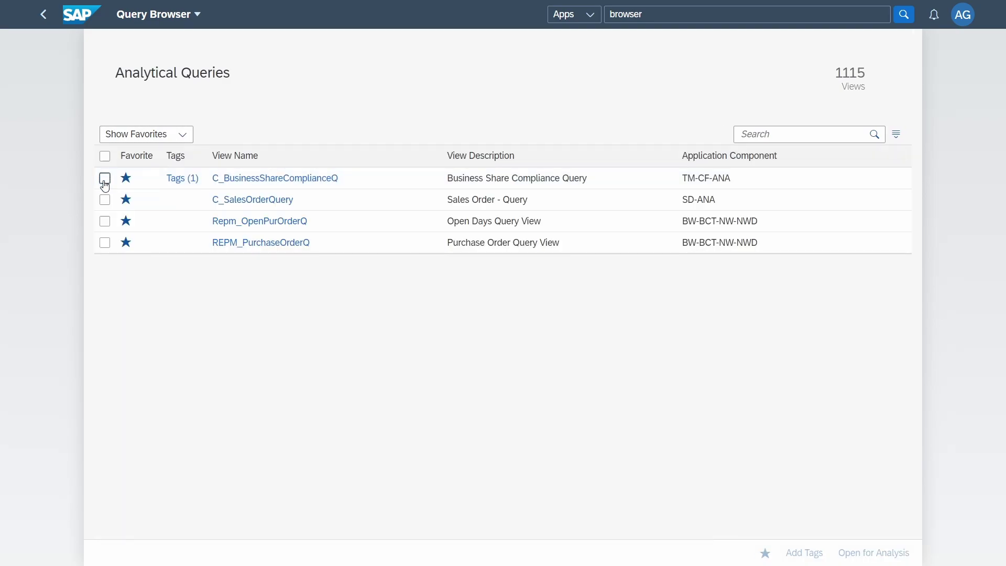
Open the view details of the favorite query Repm_OpenPurOrderQ, leaving its row unselected
{"action": "left_click", "coordinate": [104, 223]}
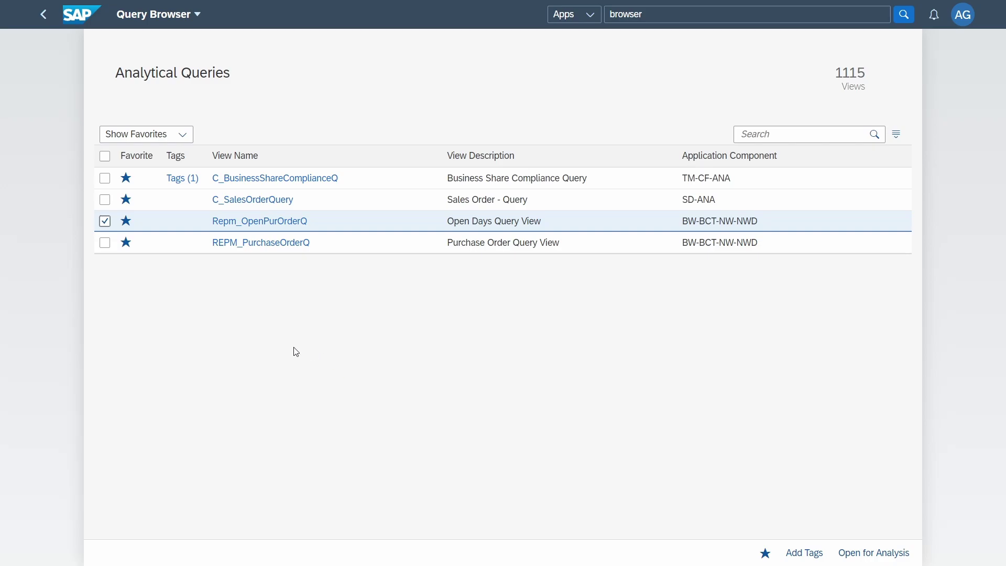
{"action": "left_click", "coordinate": [105, 221]}
{"action": "left_click", "coordinate": [244, 223]}
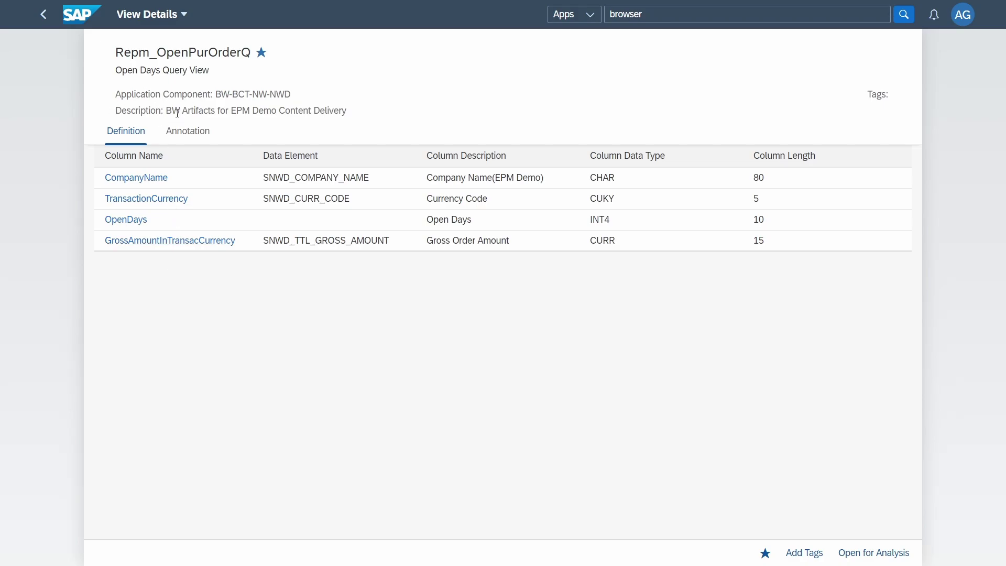
View the annotations of the query Repm_OpenPurOrderQ and return to its column definition
{"action": "left_click", "coordinate": [190, 135]}
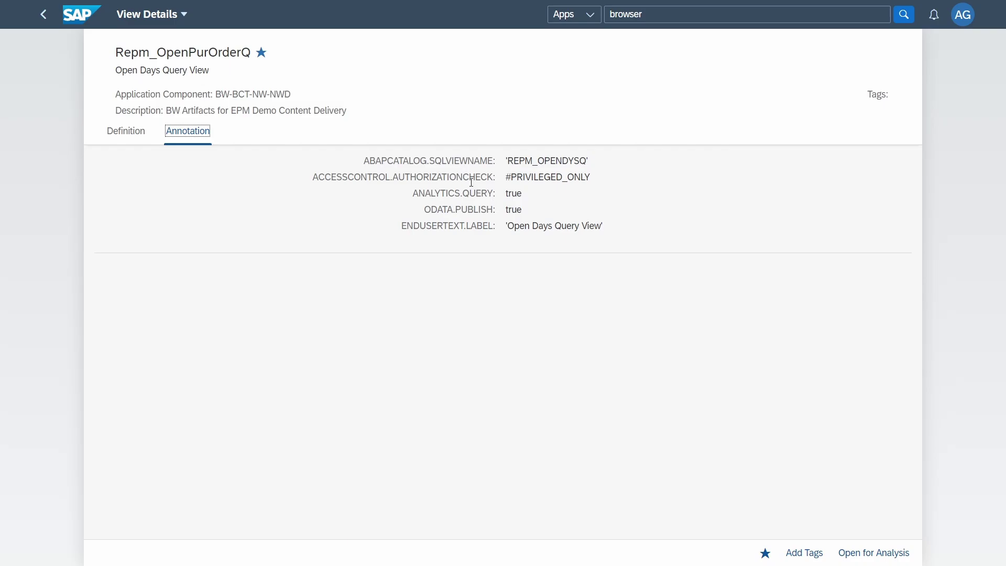
{"action": "left_click", "coordinate": [124, 133]}
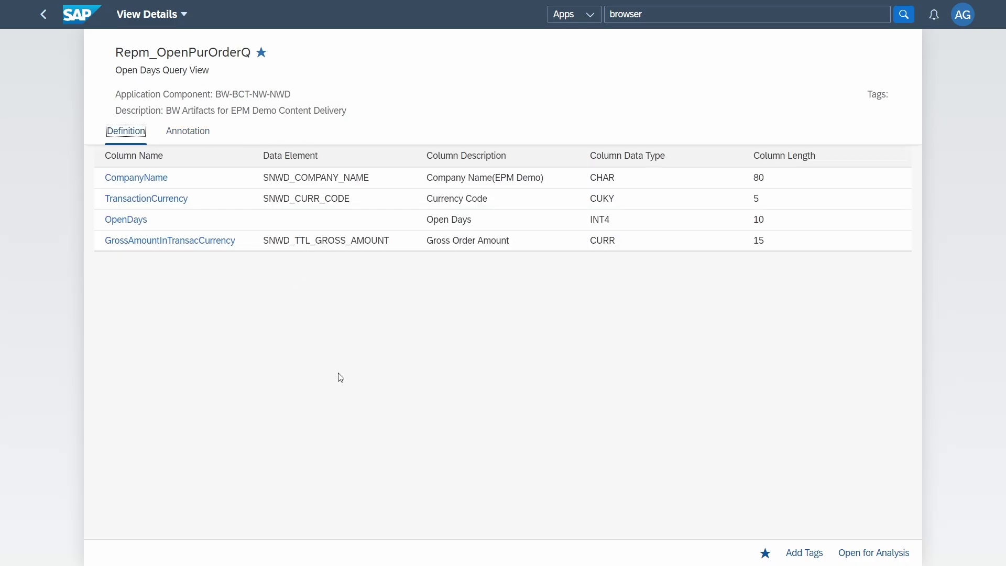
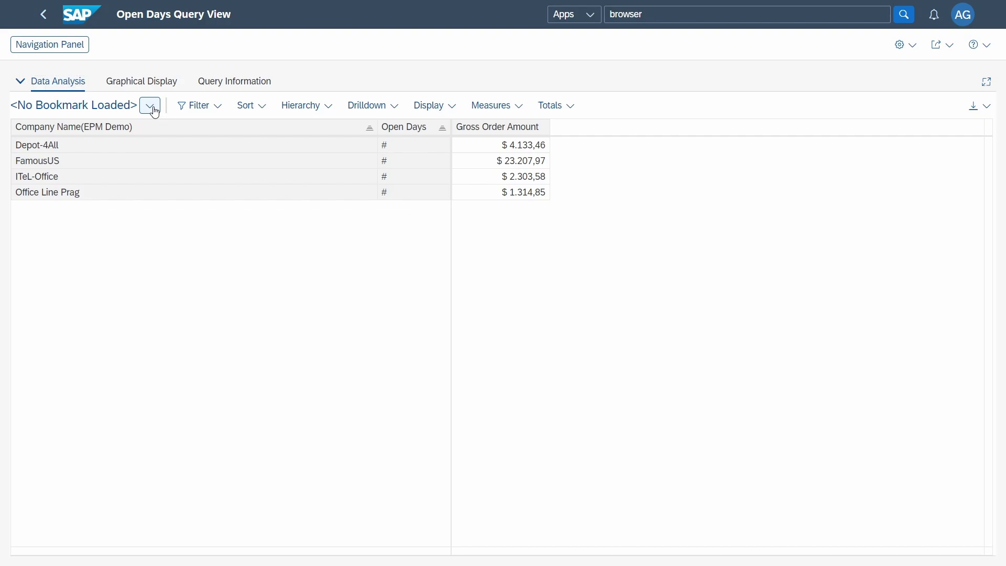
Examine the bookmark, filter, sort, hierarchy, drilldown, display, measures and totals options for the Open Days Query View analysis
{"action": "left_click", "coordinate": [152, 108]}
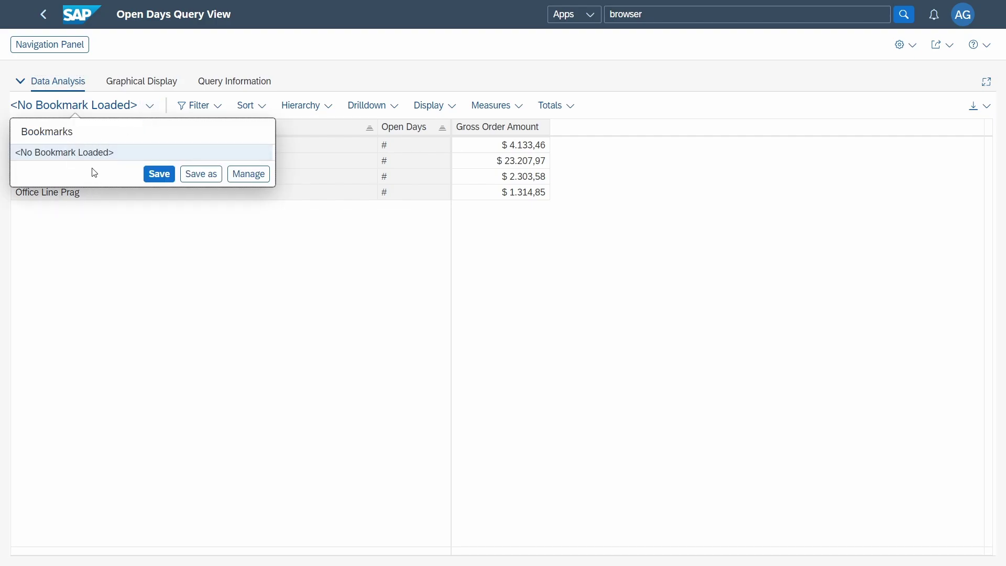
{"action": "left_click", "coordinate": [169, 324]}
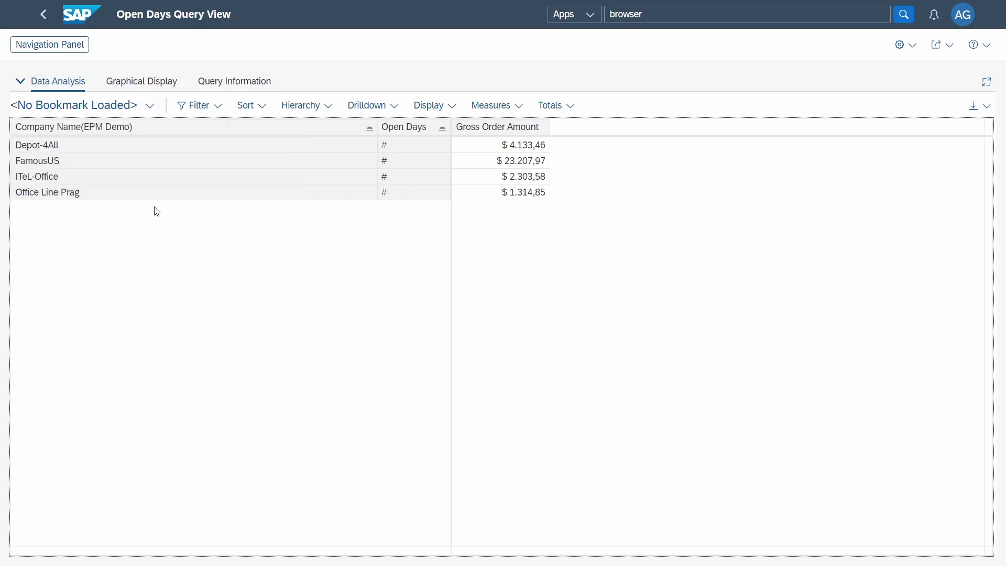
{"action": "left_click", "coordinate": [222, 108]}
{"action": "left_click", "coordinate": [261, 110]}
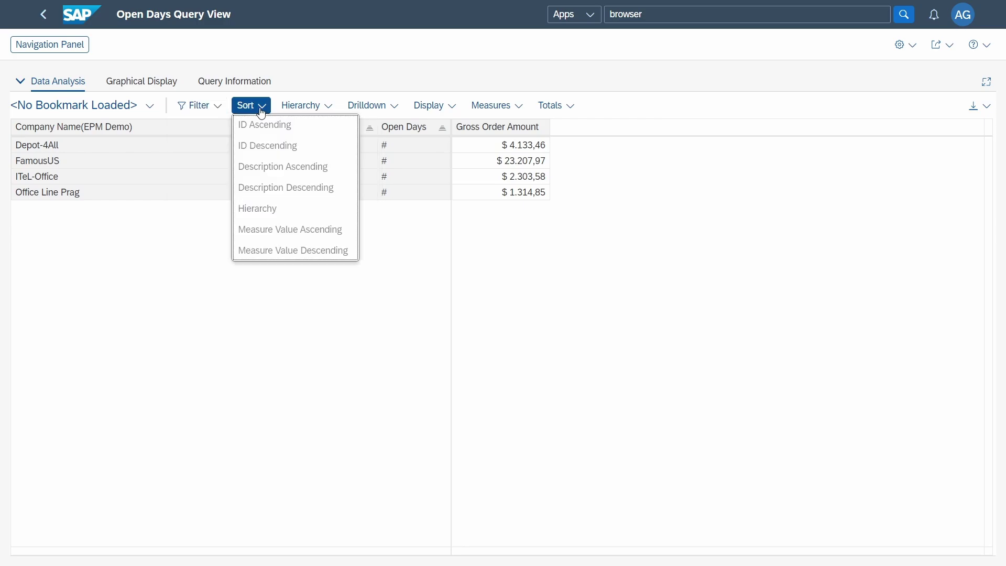
{"action": "left_click", "coordinate": [293, 251]}
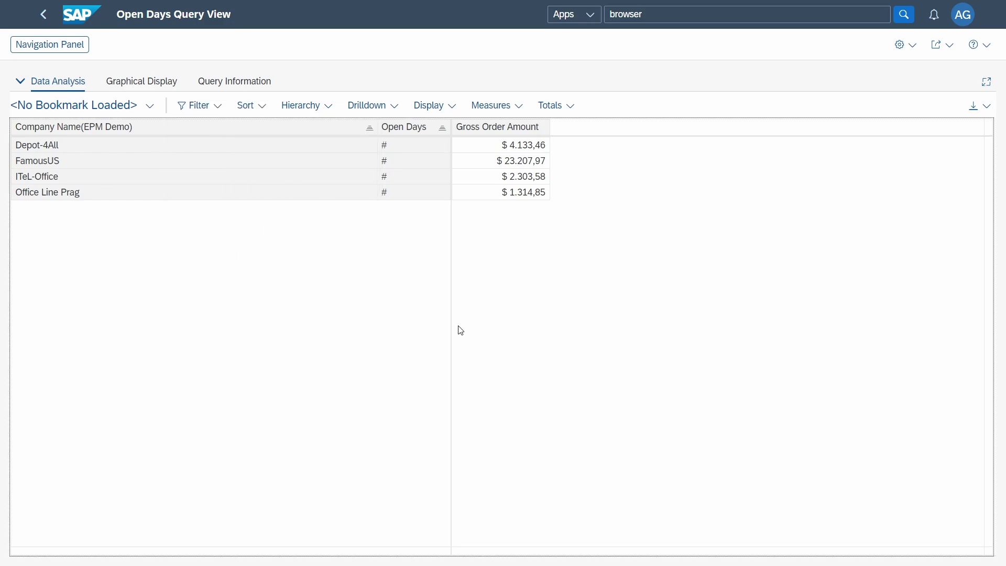
{"action": "left_click", "coordinate": [261, 105]}
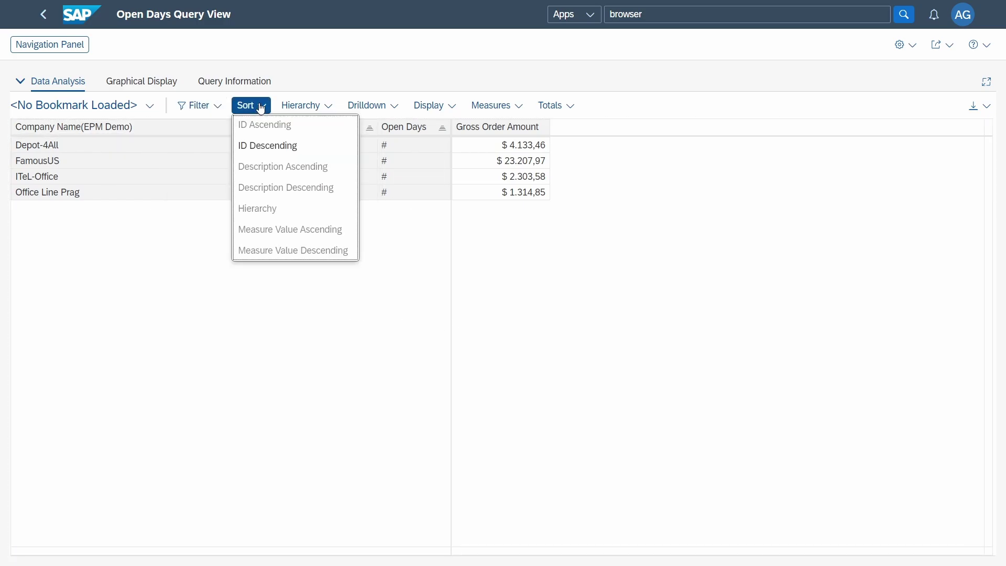
{"action": "left_click", "coordinate": [322, 106]}
{"action": "left_click", "coordinate": [398, 107]}
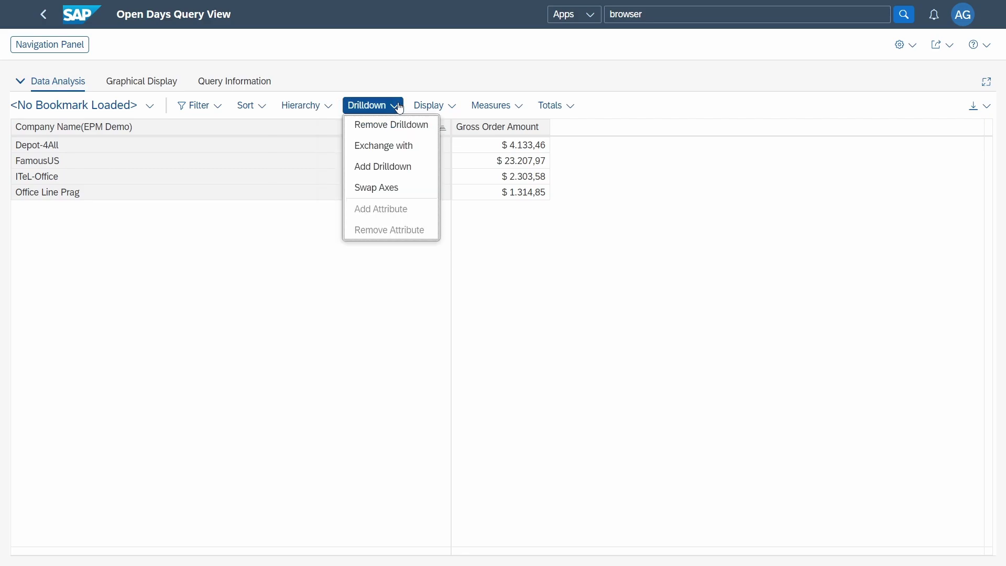
{"action": "left_click", "coordinate": [447, 108]}
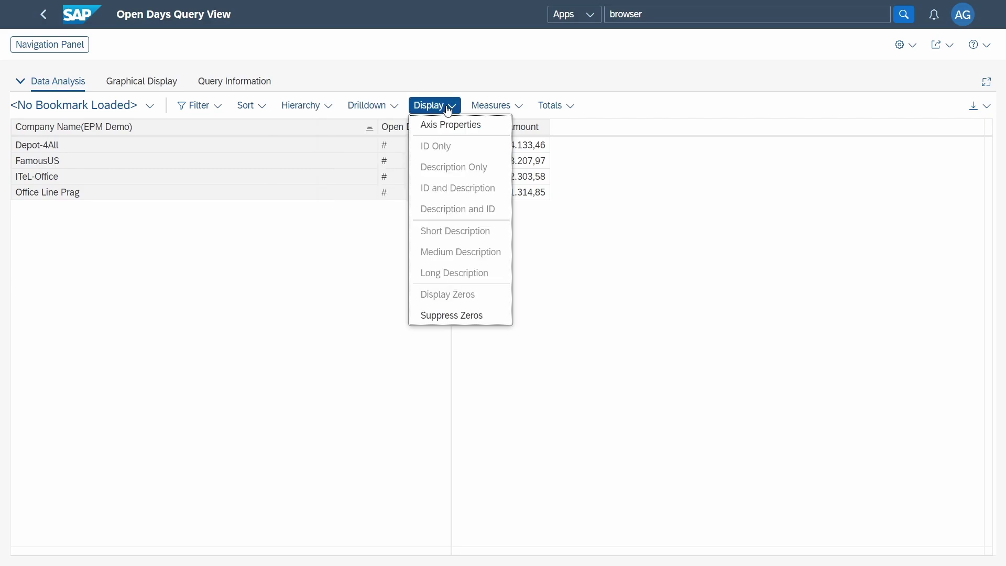
{"action": "left_click", "coordinate": [518, 108]}
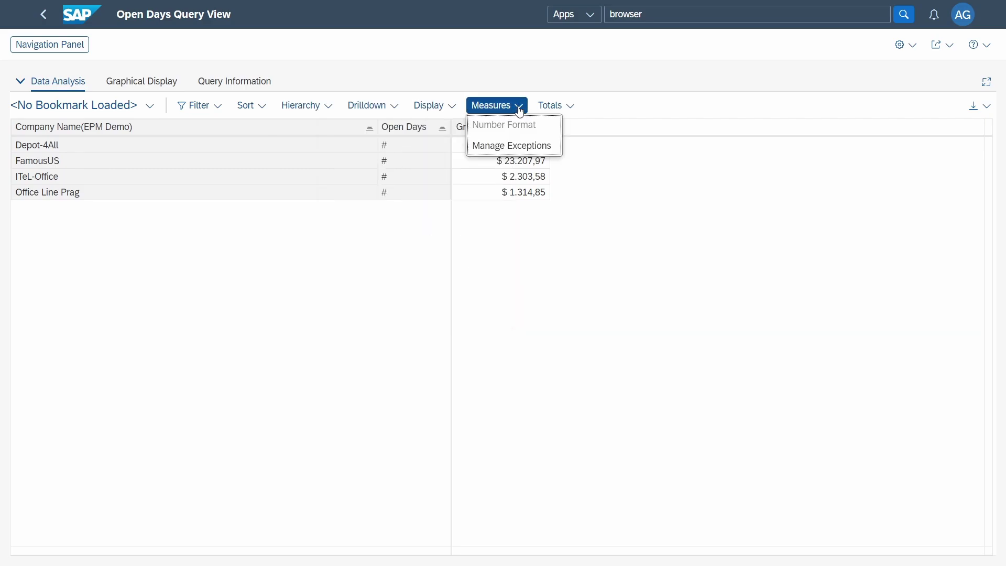
{"action": "left_click", "coordinate": [571, 108]}
{"action": "left_click", "coordinate": [585, 149]}
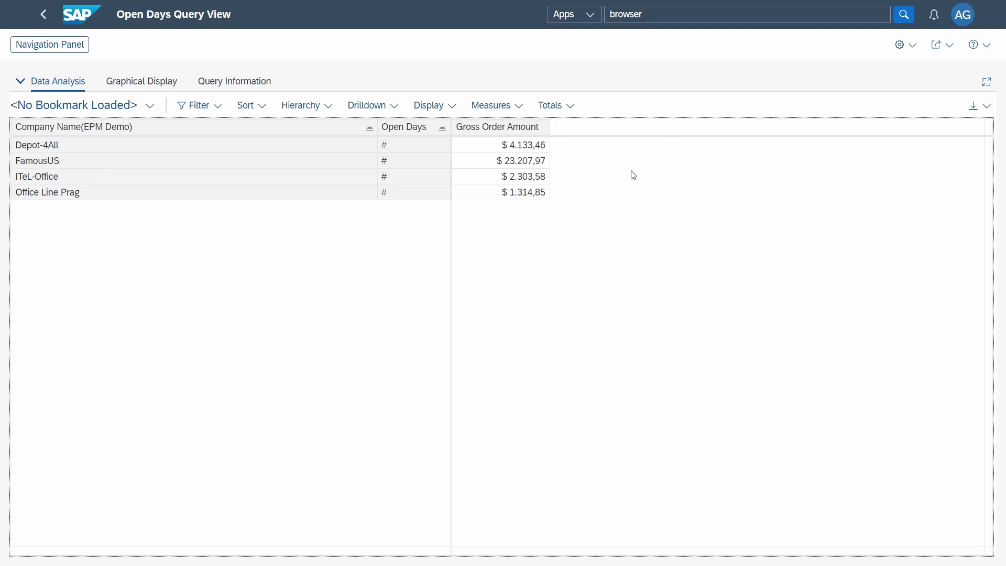
Review the export options and PDF export settings without changing them, and look at the page settings options
{"action": "left_click", "coordinate": [989, 107]}
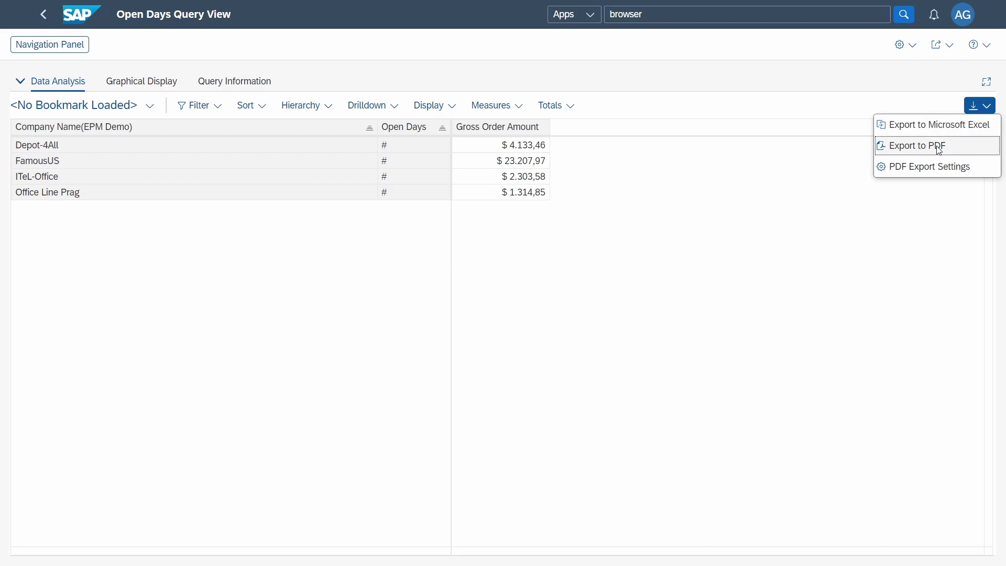
{"action": "left_click", "coordinate": [925, 173]}
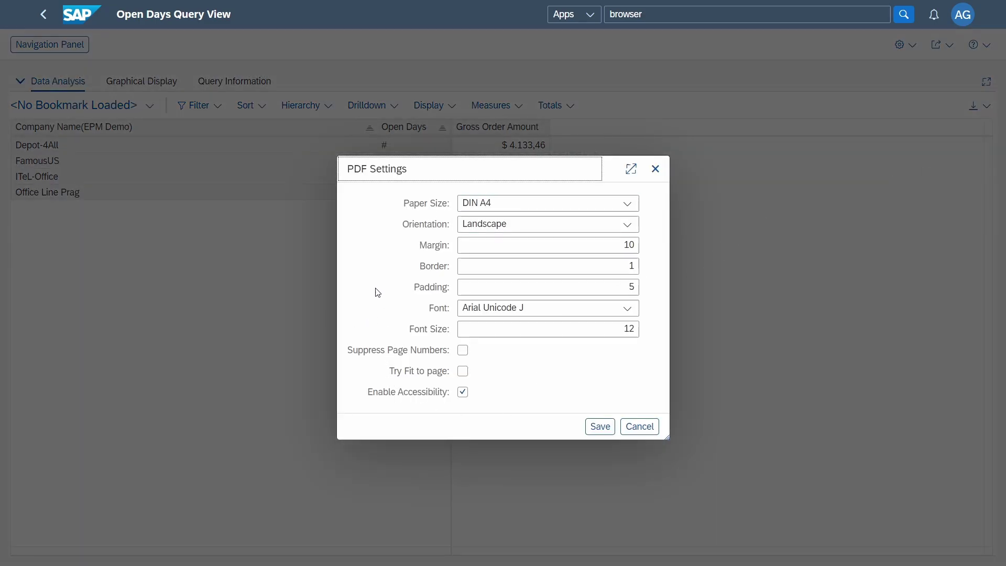
{"action": "left_click", "coordinate": [656, 169]}
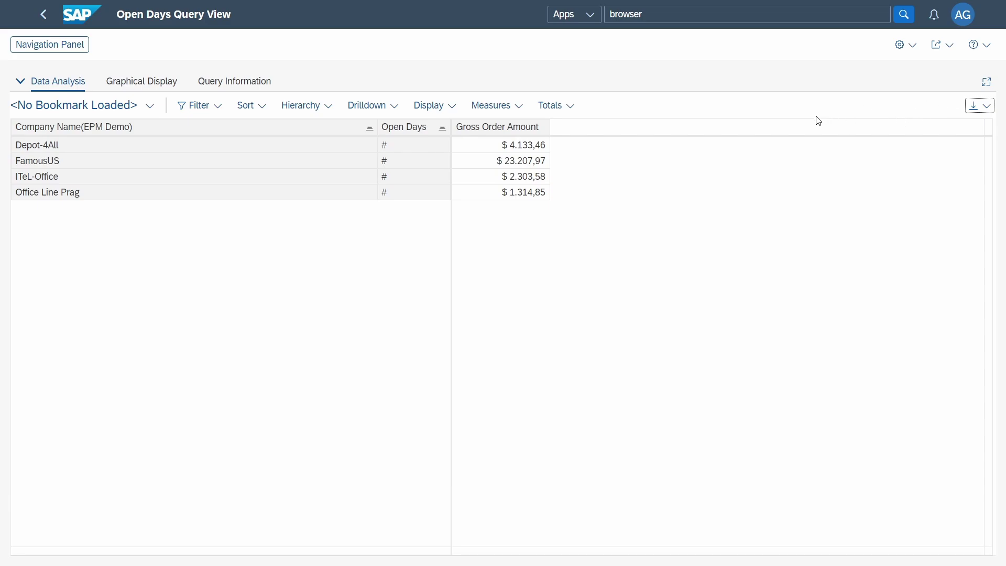
{"action": "left_click", "coordinate": [913, 50]}
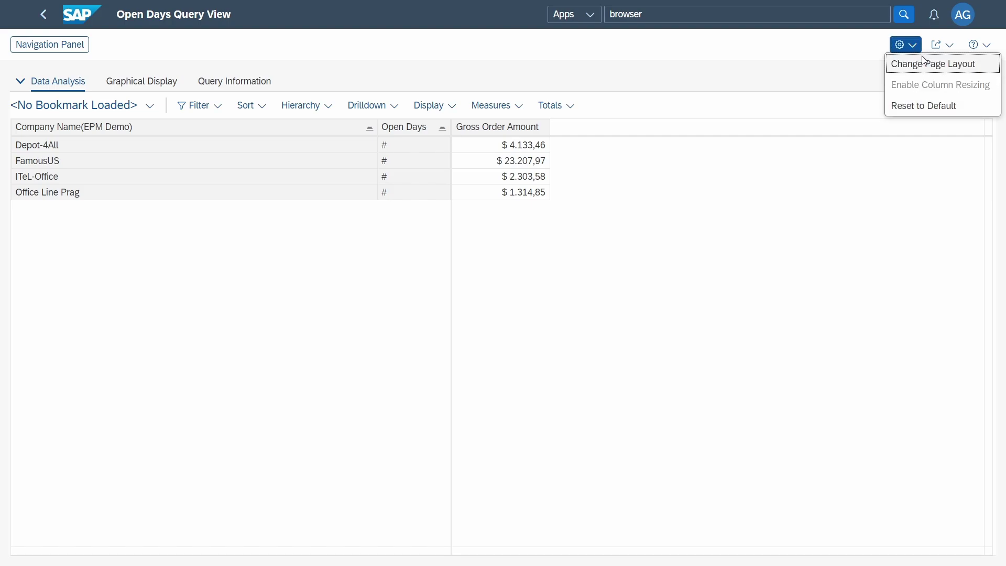
Save the analysis as a tile titled "Open Days Query View" with subtitle "Test" and description "Description" in the My Home group
{"action": "left_click", "coordinate": [951, 47]}
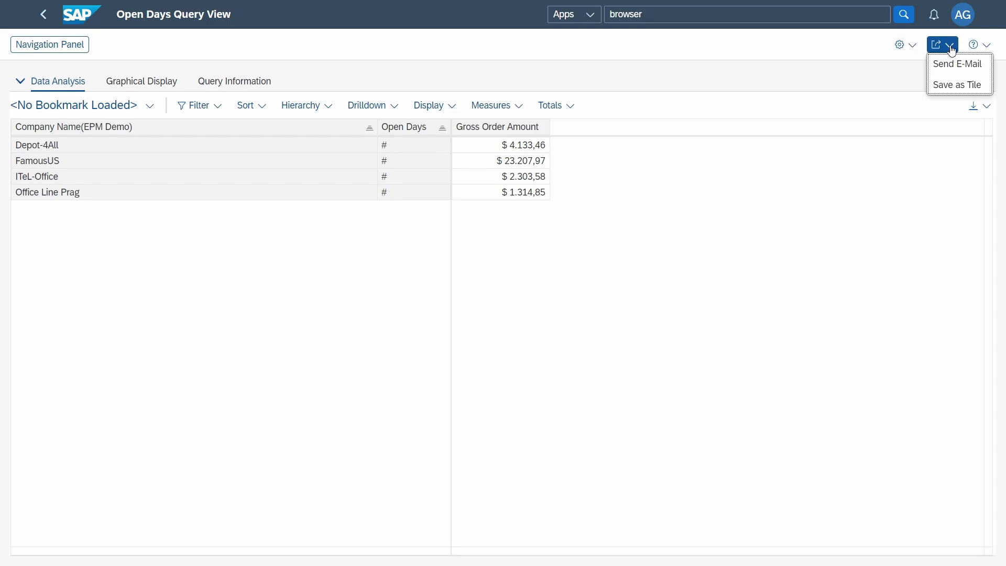
{"action": "left_click", "coordinate": [961, 87]}
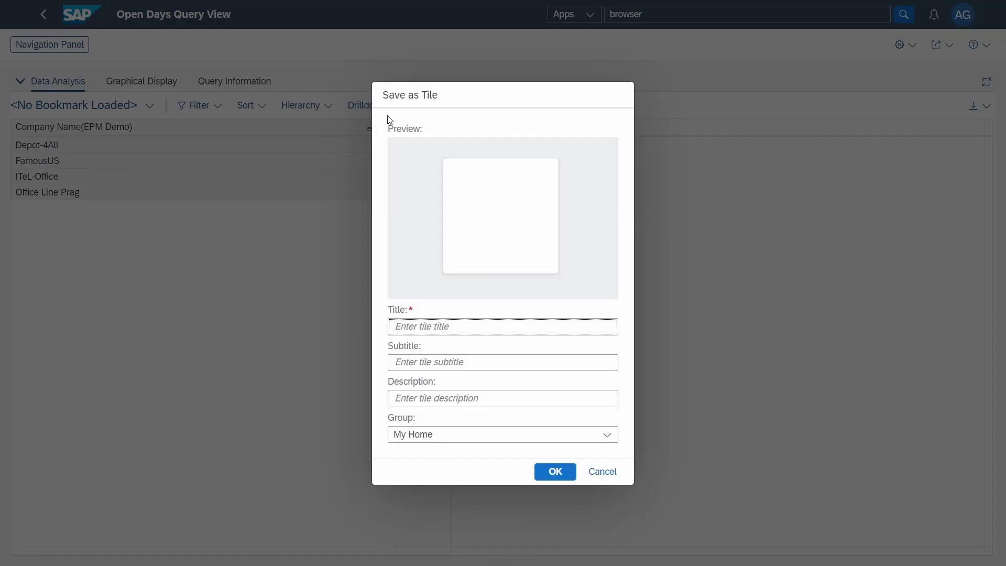
{"action": "left_click", "coordinate": [442, 325]}
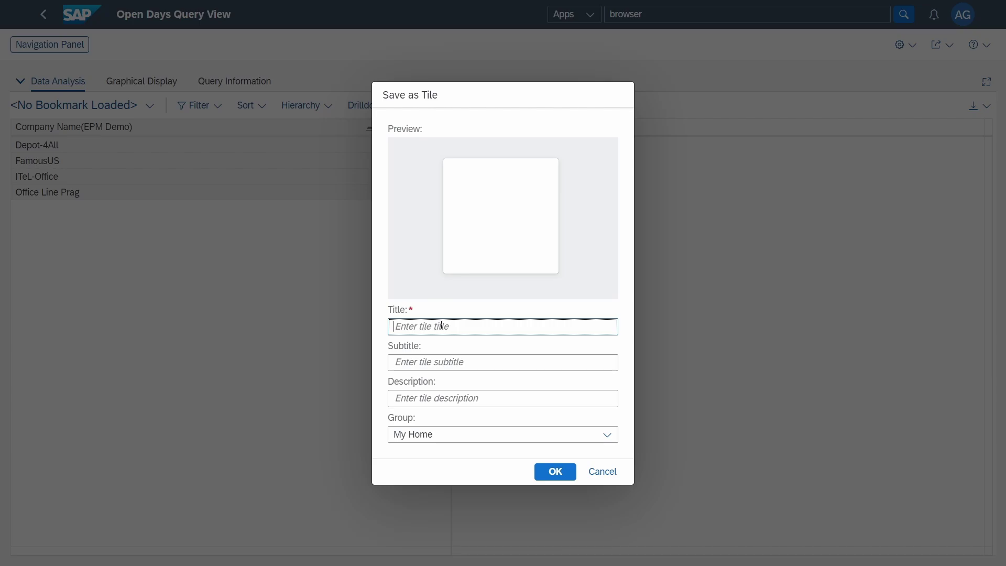
{"action": "type", "text": "Open Days Query View"}
{"action": "left_click", "coordinate": [456, 364]}
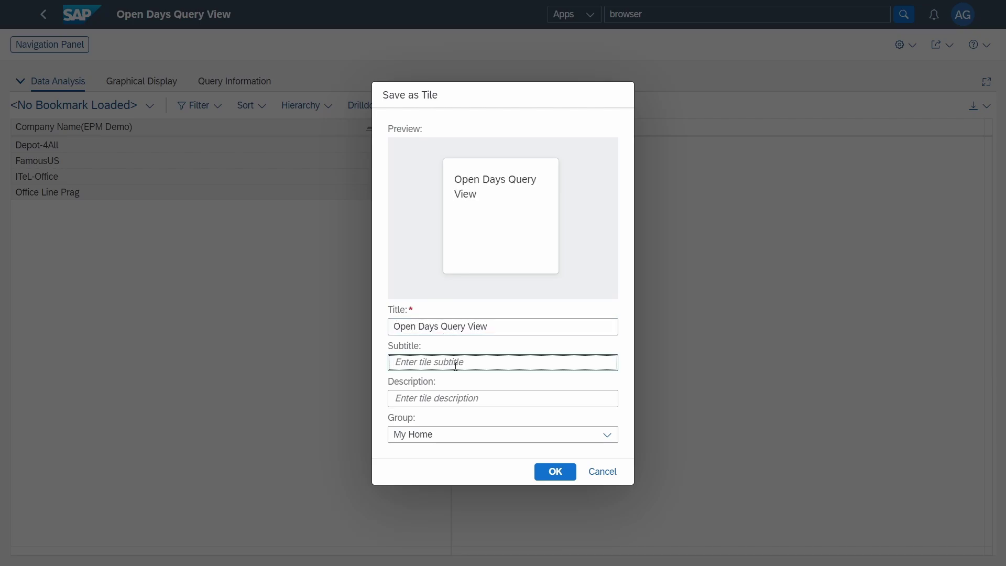
{"action": "type", "text": "Test"}
{"action": "key", "text": "Tab"}
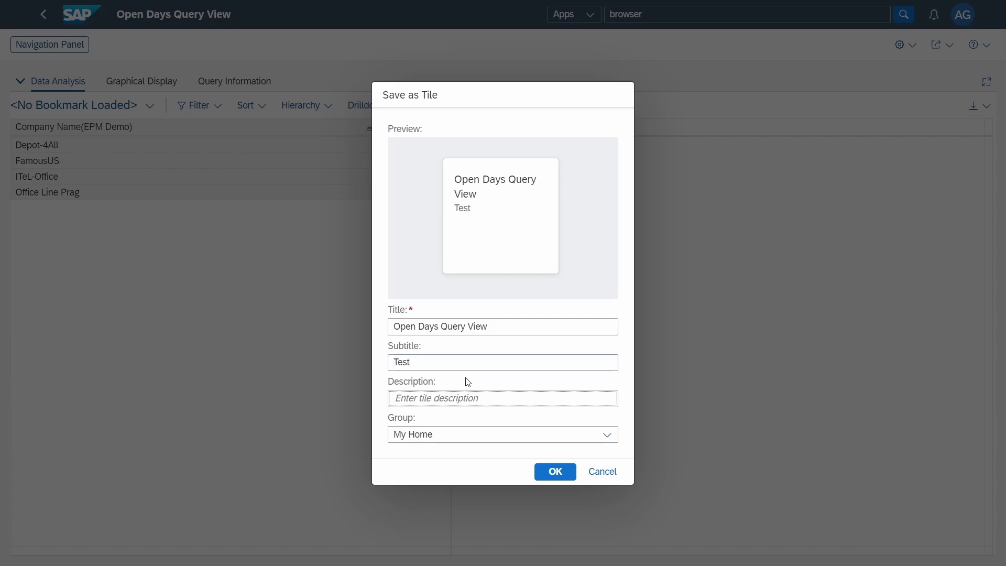
{"action": "type", "text": "Description"}
{"action": "key", "text": "Tab"}
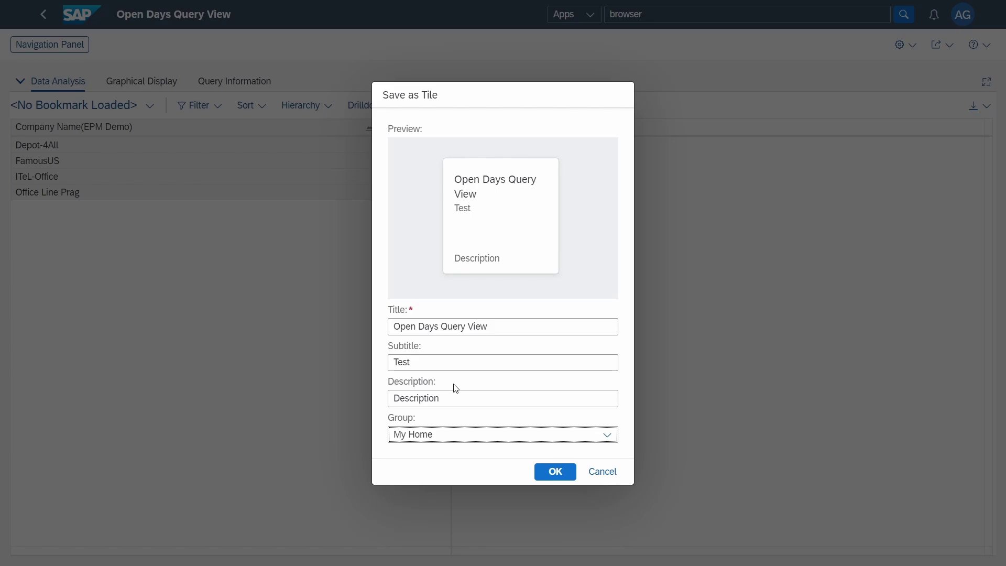
{"action": "left_click", "coordinate": [608, 437]}
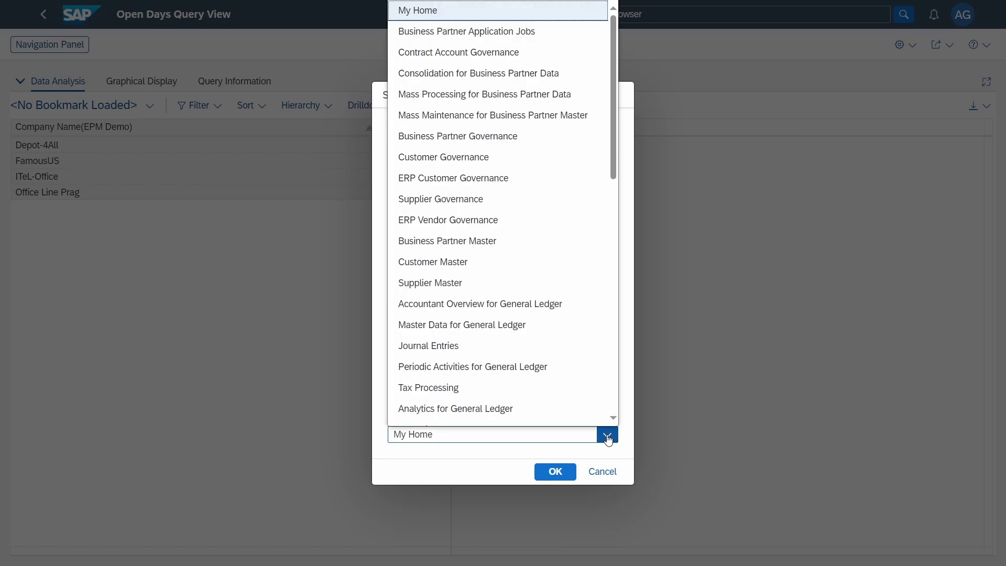
{"action": "left_click", "coordinate": [445, 461]}
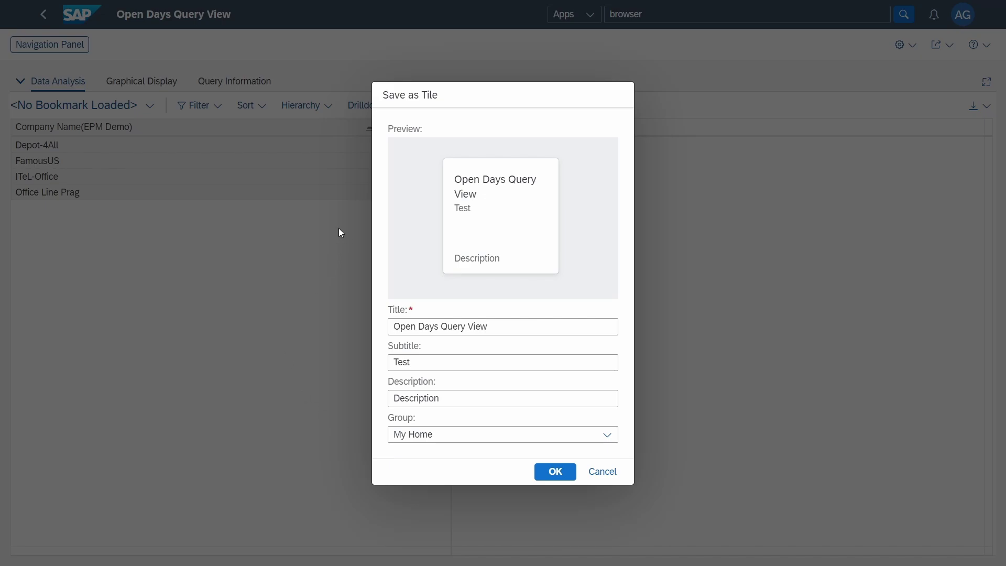
{"action": "left_click", "coordinate": [565, 476]}
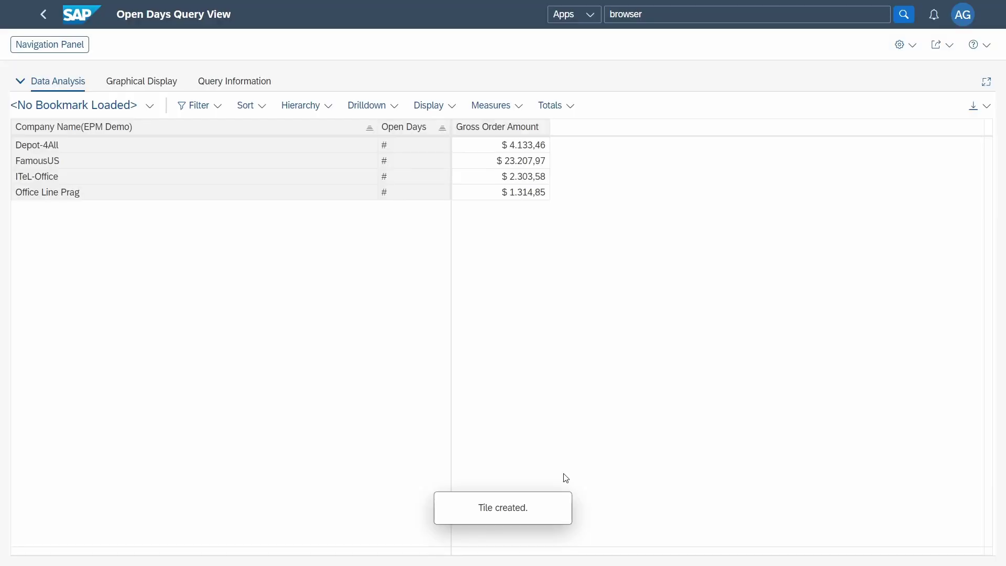
Go back to the launchpad home, open the new Open Days Query View tile to check it, and return home
{"action": "left_click", "coordinate": [44, 16]}
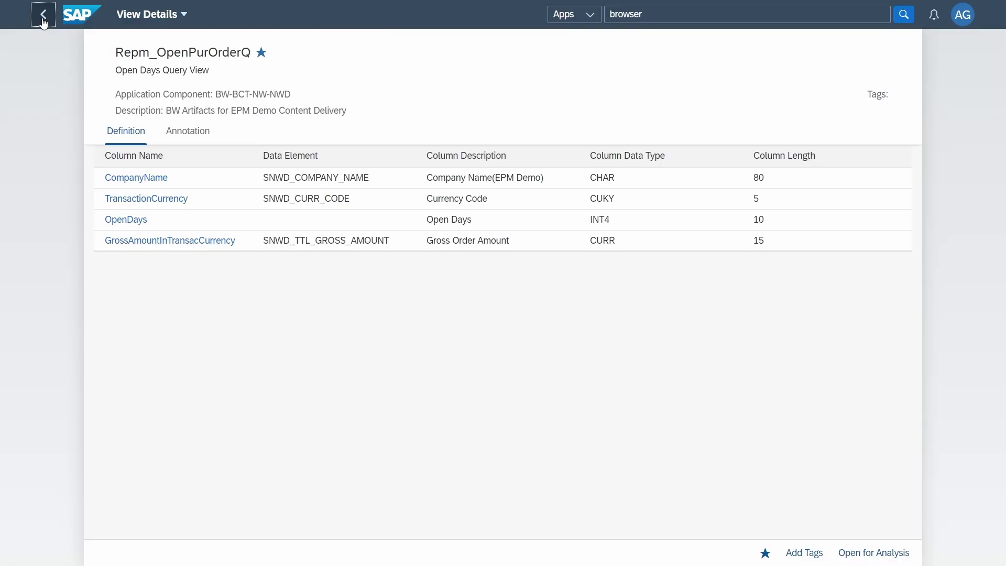
{"action": "left_click", "coordinate": [43, 22]}
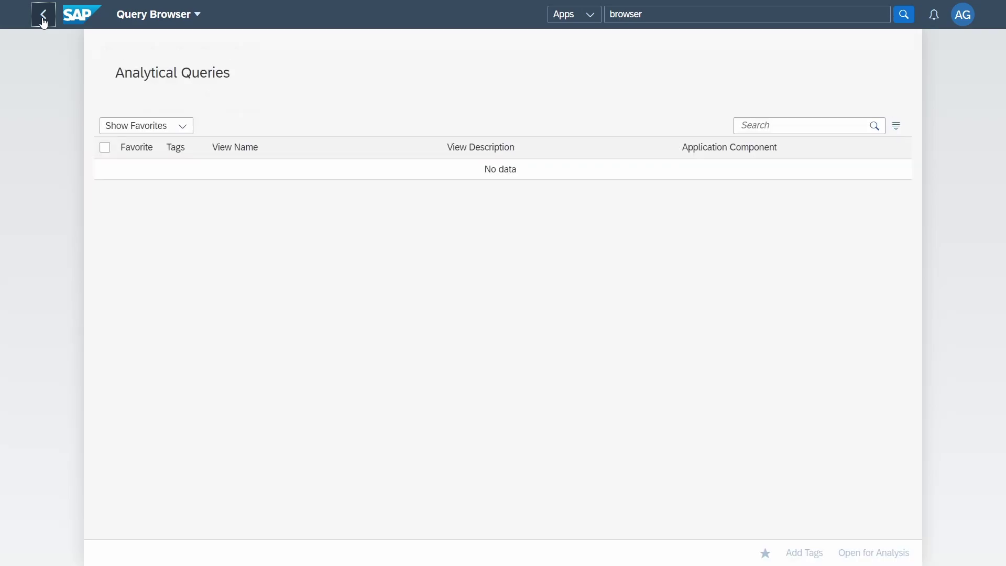
{"action": "left_click", "coordinate": [43, 21]}
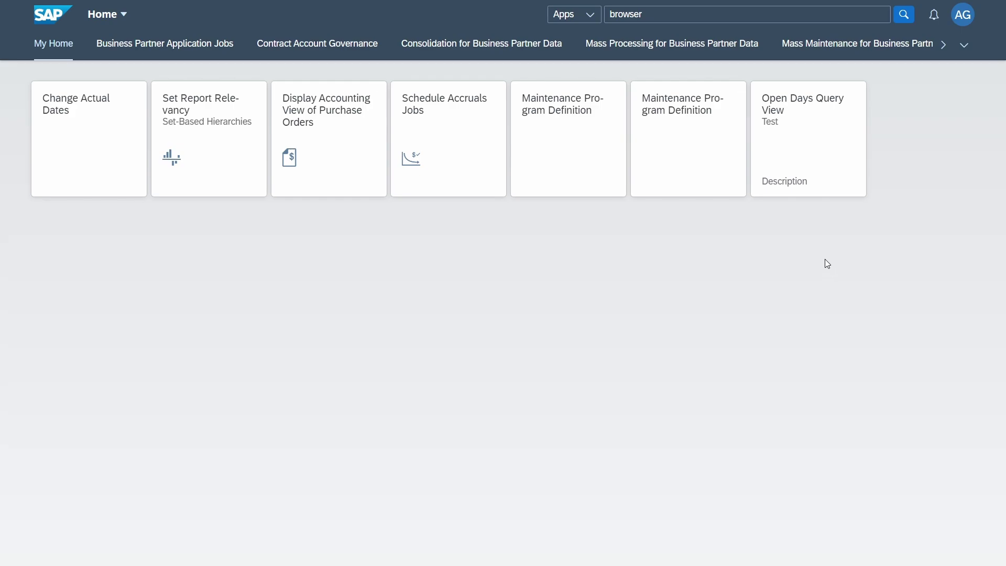
{"action": "left_click", "coordinate": [846, 174]}
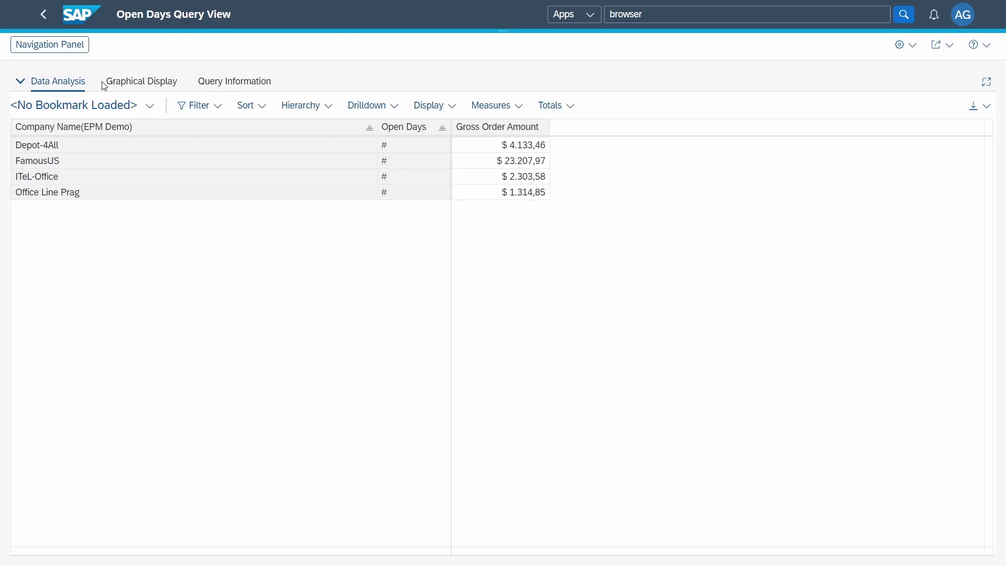
{"action": "left_click", "coordinate": [44, 14]}
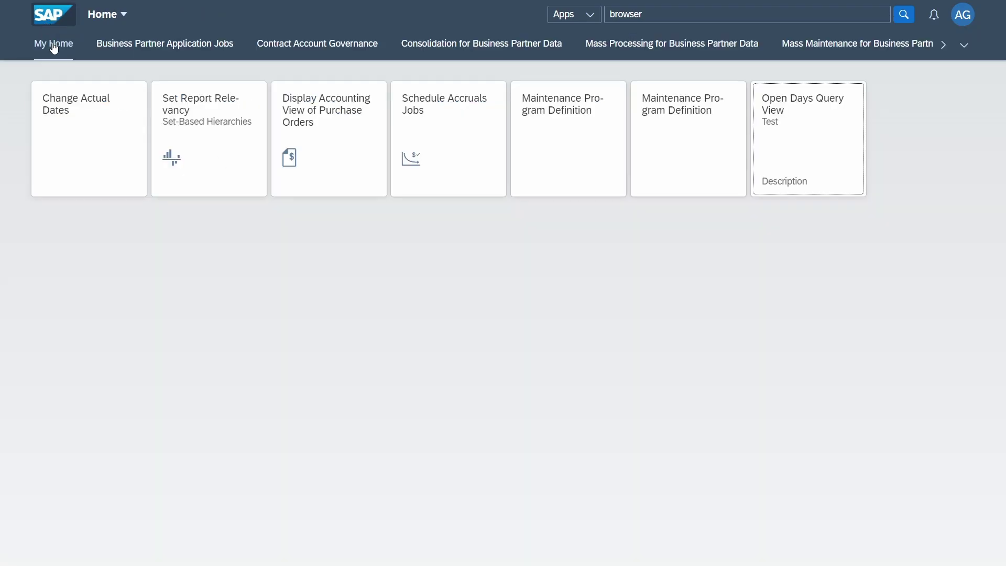
Open the Query Browser app from the Query Browser group and limit the query list to favorites
{"action": "left_click", "coordinate": [964, 45]}
{"action": "scroll", "coordinate": [843, 420], "scroll_direction": "down", "scroll_amount": 5}
{"action": "left_click", "coordinate": [768, 552]}
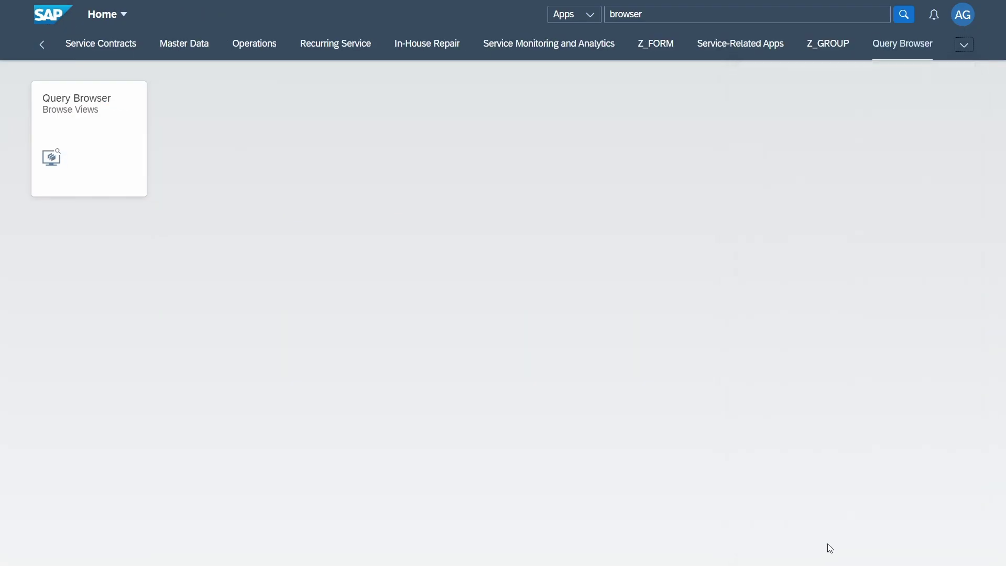
{"action": "left_click", "coordinate": [117, 139]}
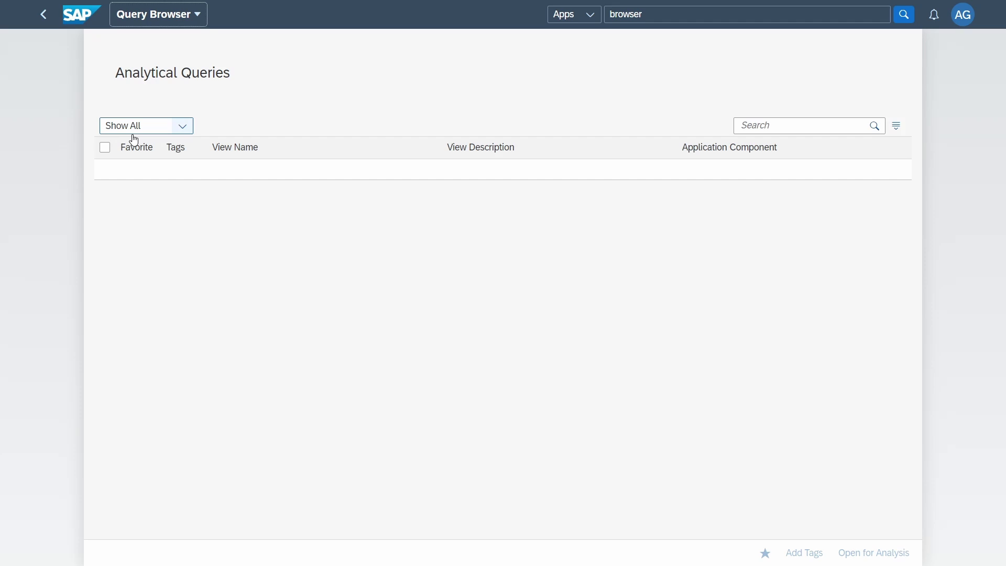
{"action": "left_click", "coordinate": [179, 128]}
{"action": "left_click", "coordinate": [155, 178]}
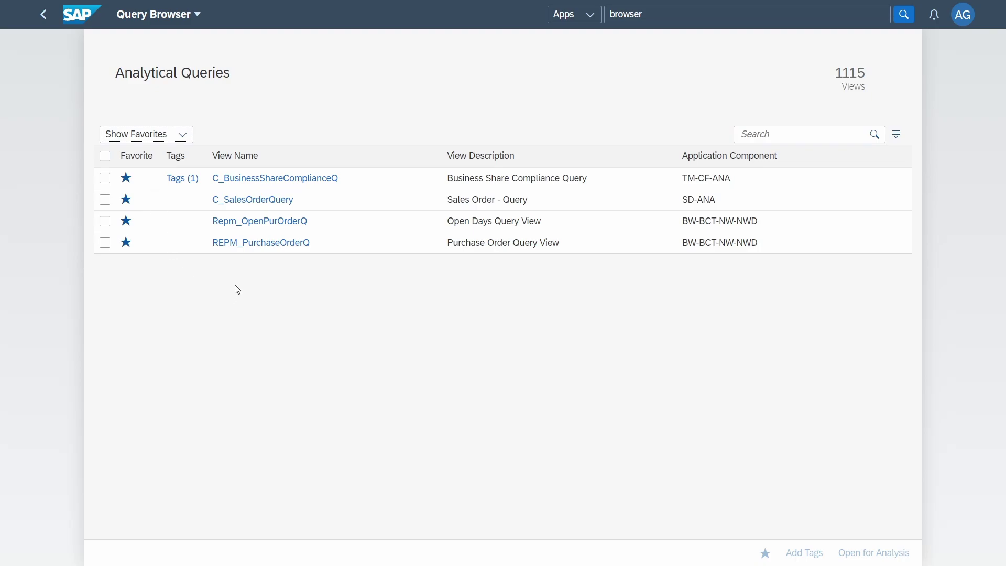
Open the details of the favorite query REPM_PurchaseOrderQ and open it for analysis
{"action": "left_click", "coordinate": [243, 244]}
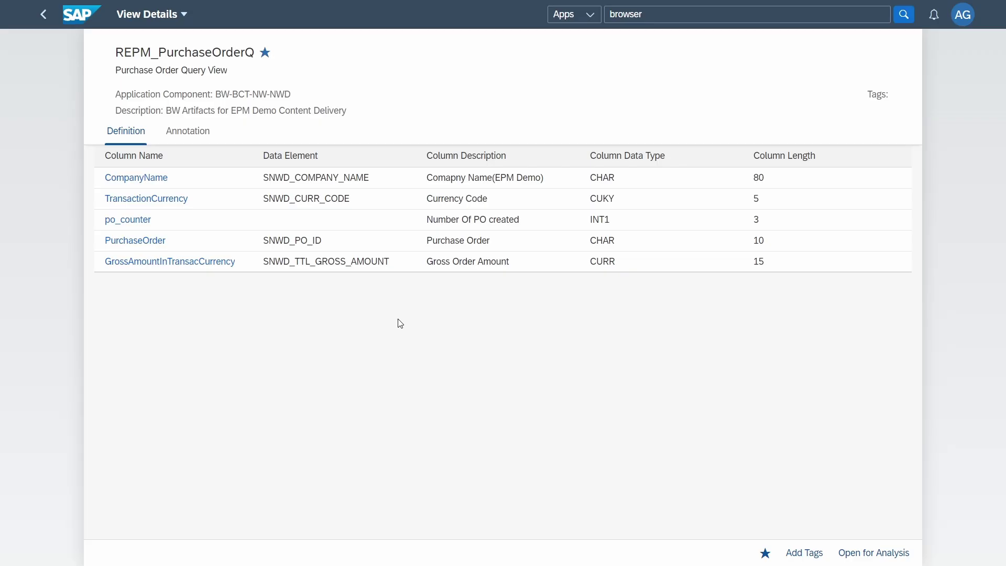
{"action": "left_click", "coordinate": [873, 552]}
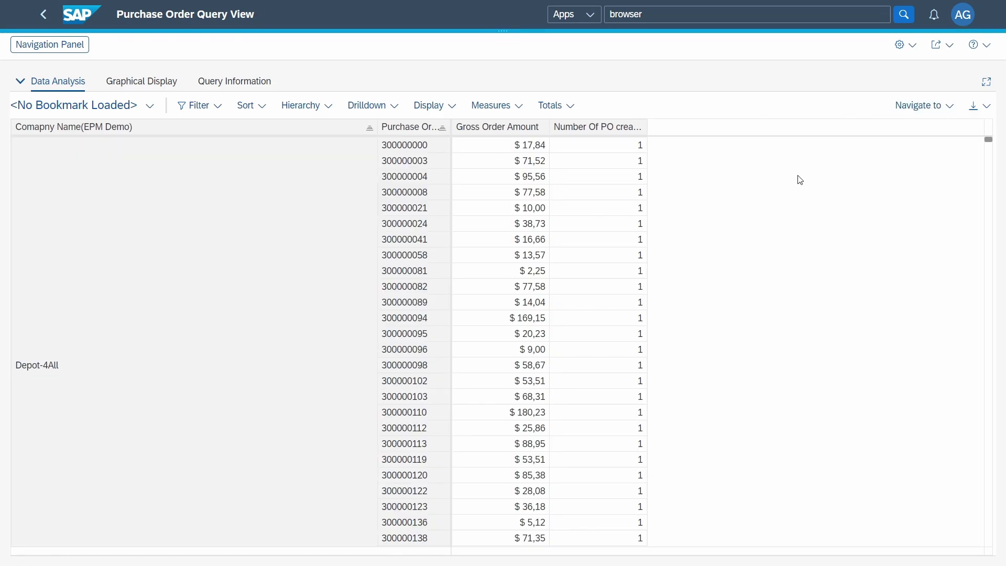
Navigate from the first Depot-4All purchase order to Manage Purchase Orders, run the filtered search, and return to the query view
{"action": "left_click", "coordinate": [949, 108]}
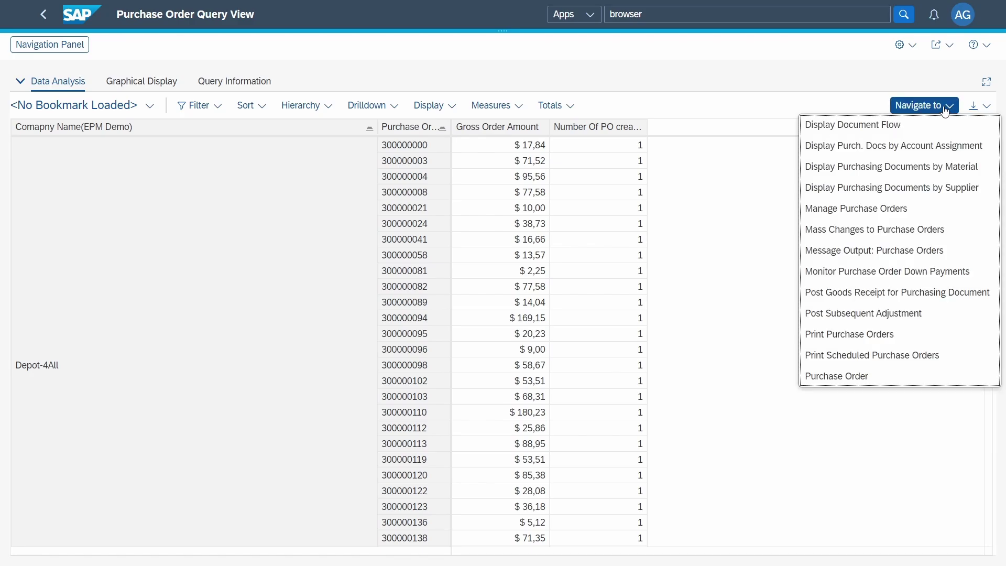
{"action": "left_click", "coordinate": [717, 164]}
{"action": "left_click", "coordinate": [415, 145]}
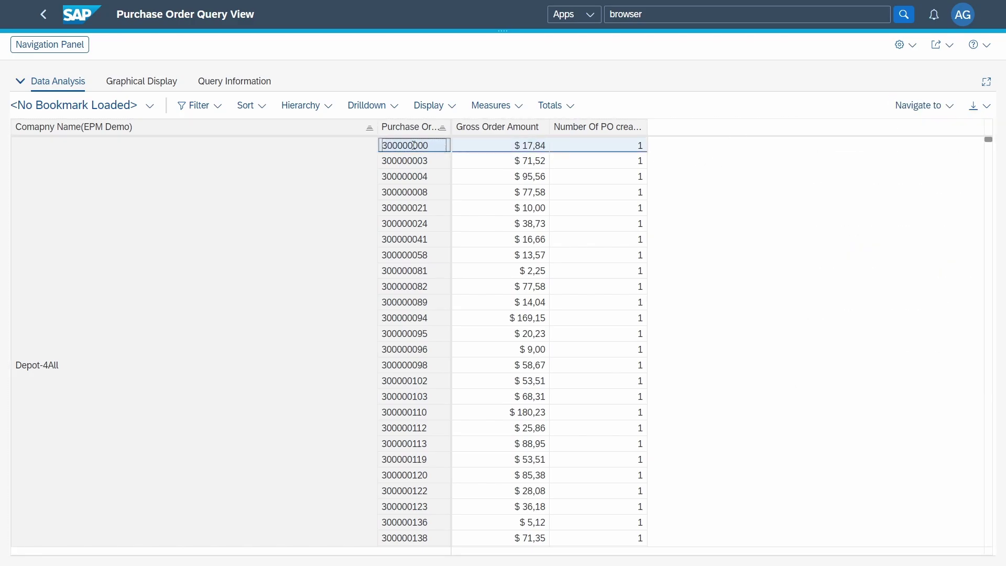
{"action": "left_click", "coordinate": [940, 106]}
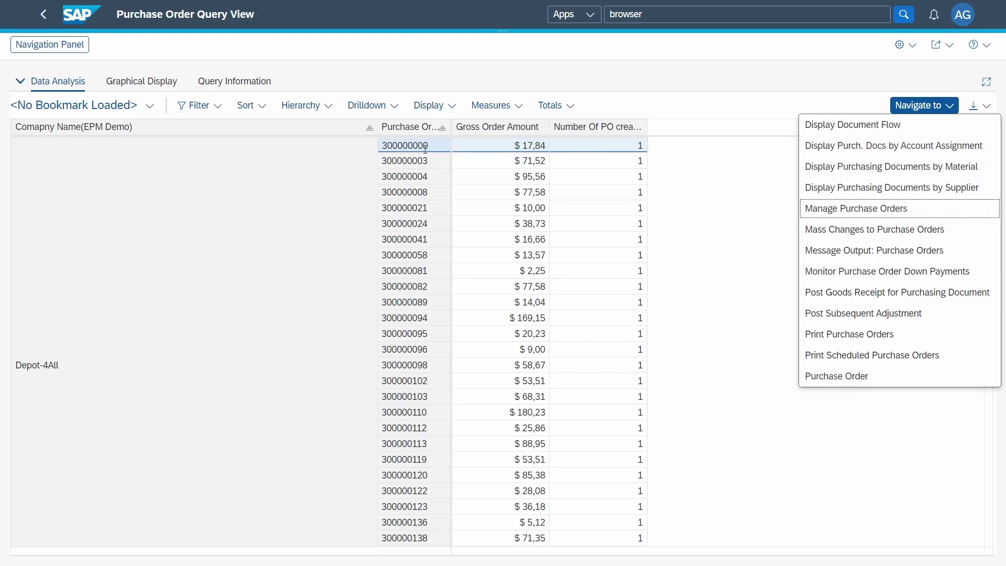
{"action": "left_click", "coordinate": [850, 214]}
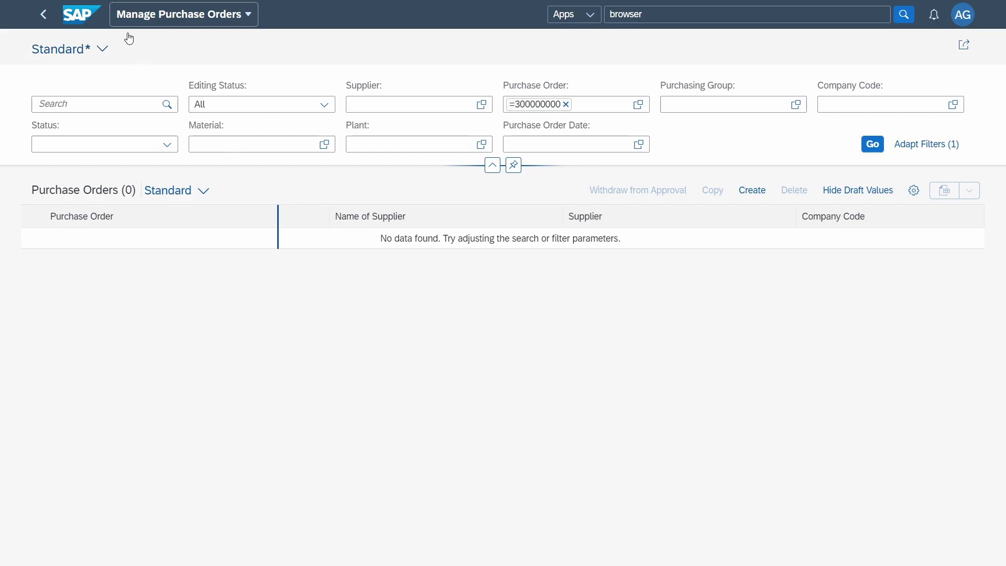
{"action": "left_click", "coordinate": [871, 147]}
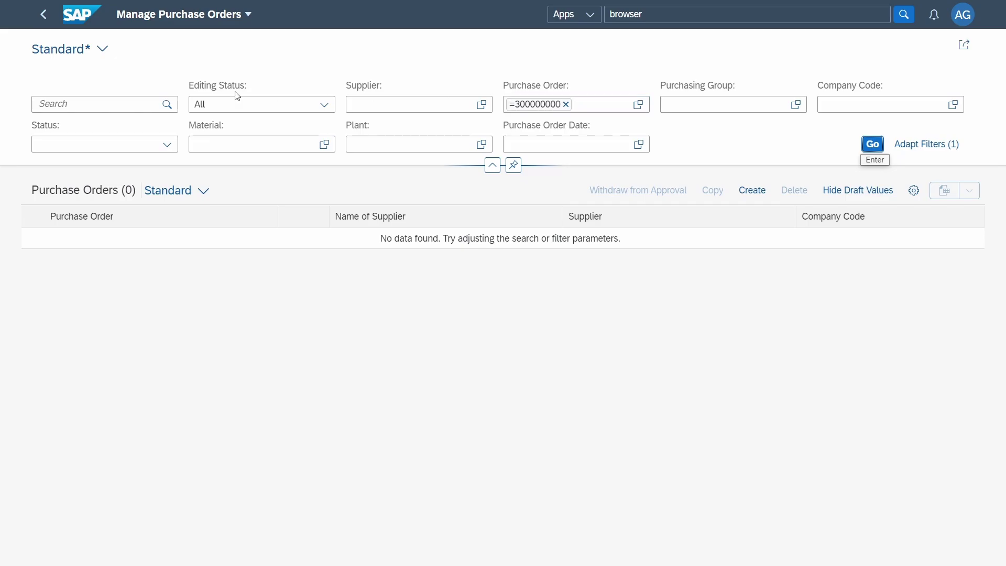
{"action": "left_click", "coordinate": [48, 24]}
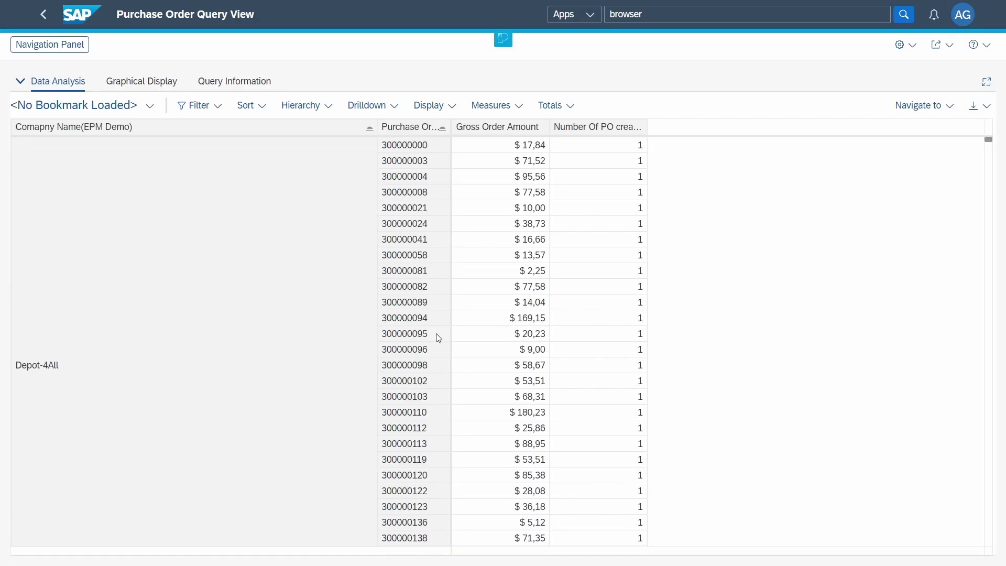
Select an Office Line Prag purchase order near the end of the list and look it up in Manage Purchase Orders
{"action": "left_click_drag", "start_coordinate": [988, 139], "coordinate": [988, 524]}
{"action": "scroll", "coordinate": [472, 445], "scroll_direction": "down", "scroll_amount": 5}
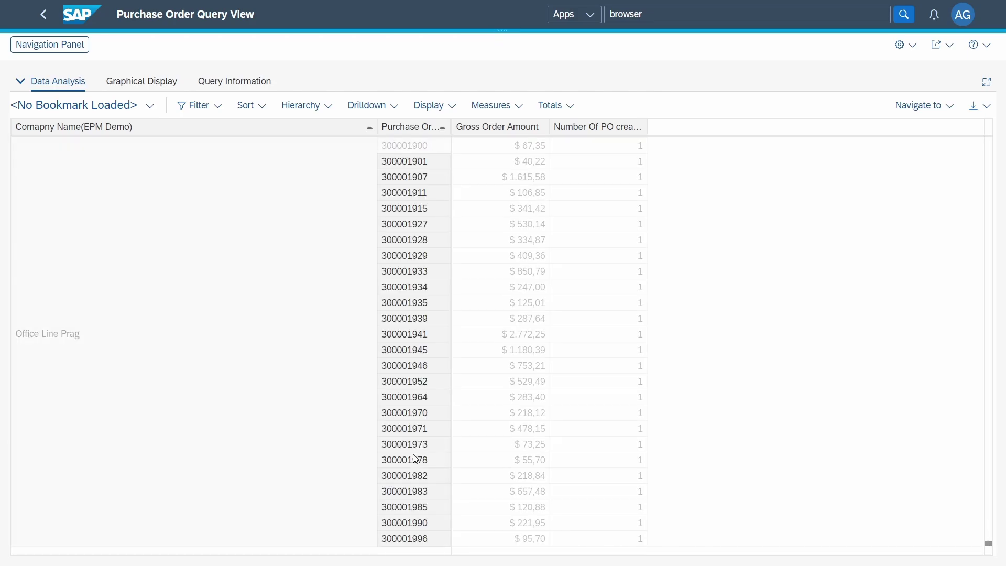
{"action": "left_click", "coordinate": [429, 461]}
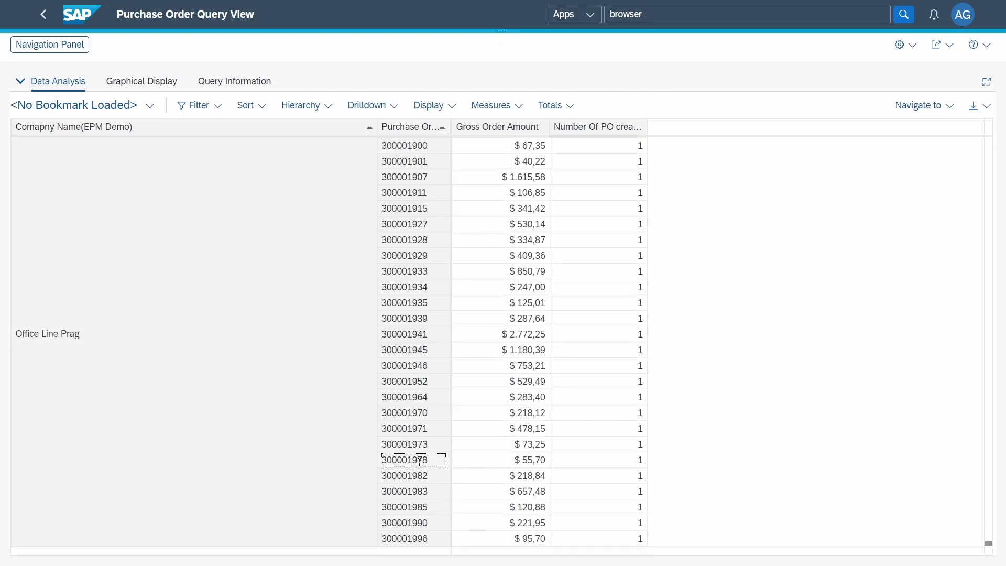
{"action": "left_click", "coordinate": [950, 106]}
{"action": "left_click", "coordinate": [906, 211]}
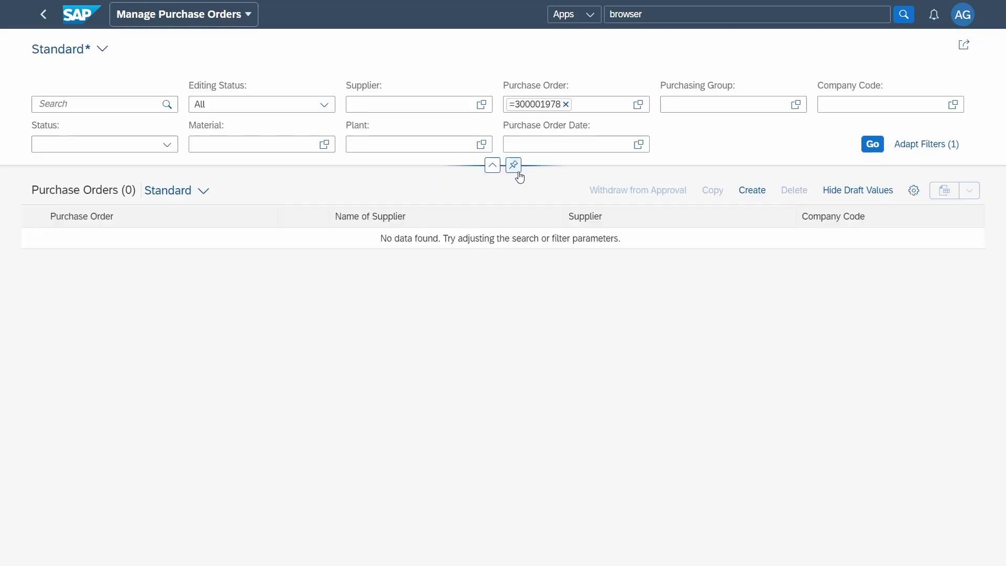
{"action": "left_click", "coordinate": [872, 146]}
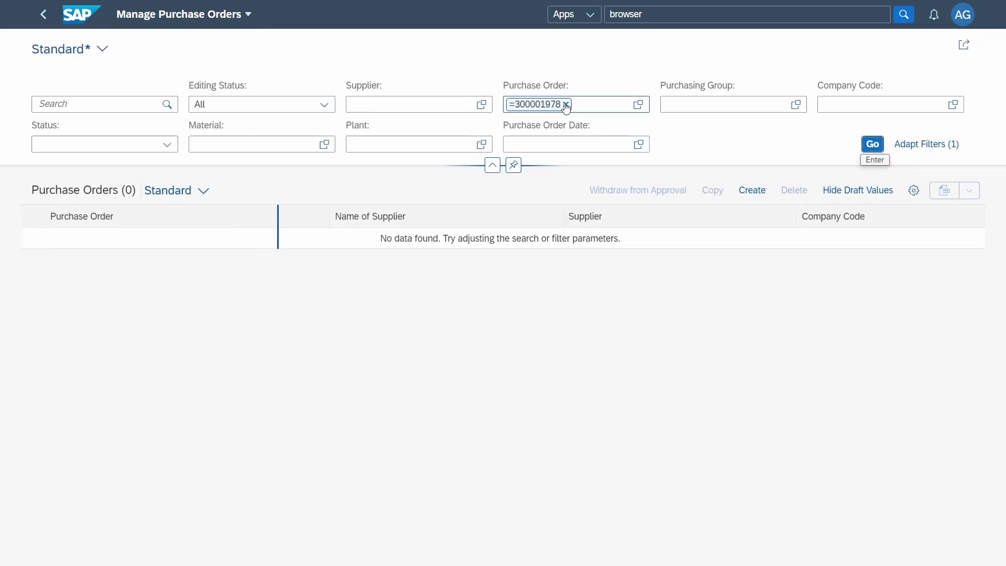
List the purchase orders without the Purchase Order filter and look through the details of the first Standard PO
{"action": "left_click", "coordinate": [566, 105]}
{"action": "left_click", "coordinate": [880, 149]}
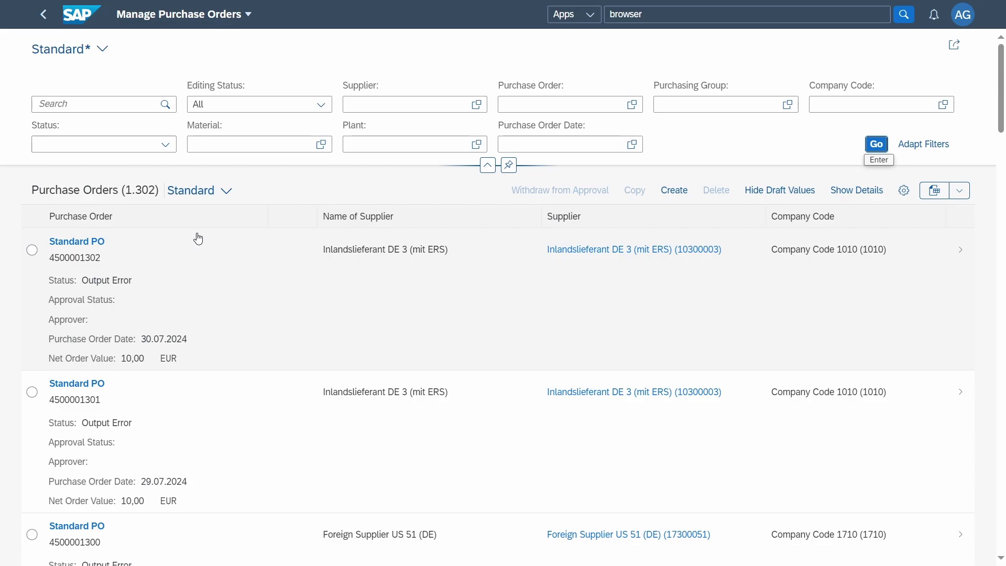
{"action": "left_click", "coordinate": [76, 244]}
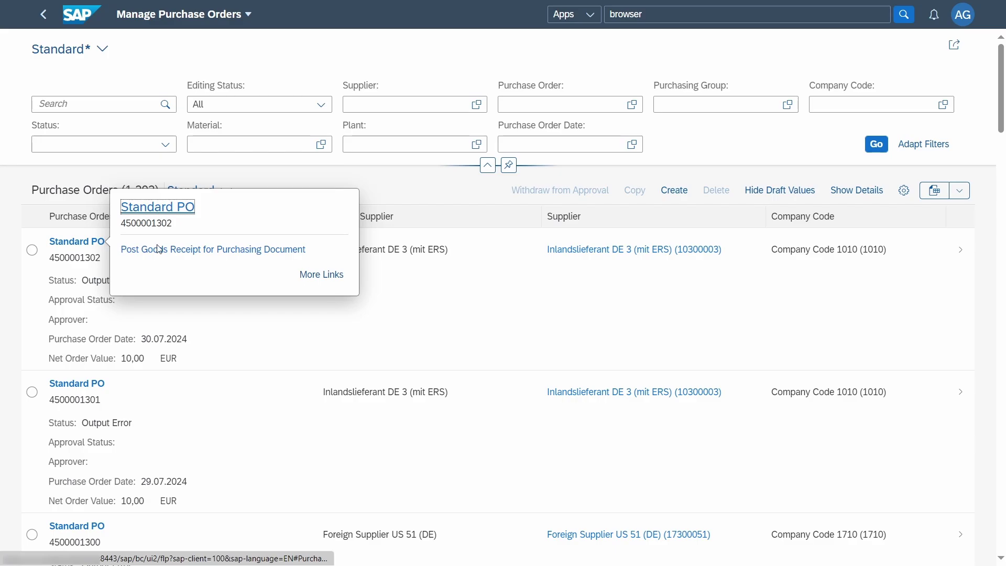
{"action": "left_click", "coordinate": [265, 323]}
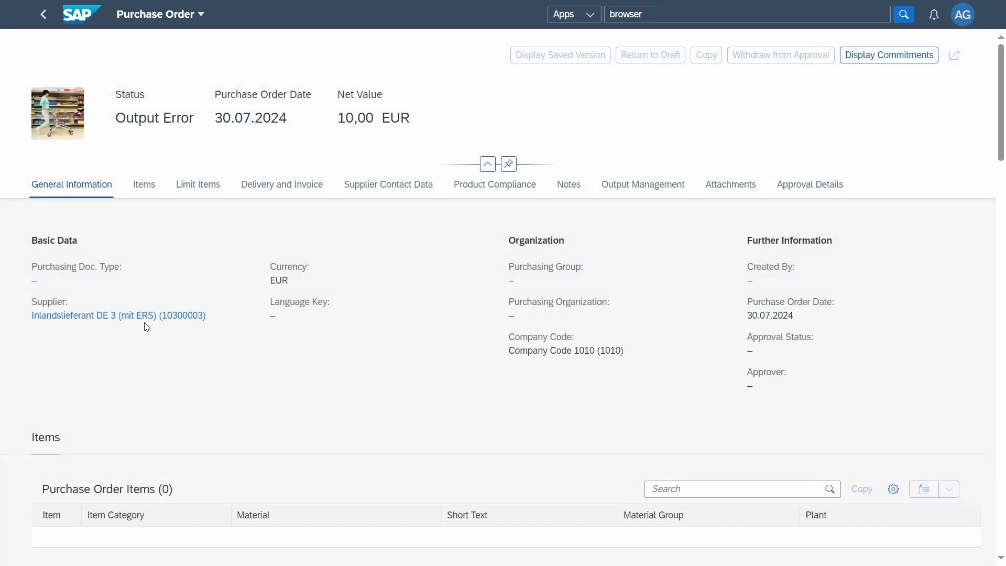
{"action": "scroll", "coordinate": [218, 397], "scroll_direction": "down", "scroll_amount": 5}
{"action": "scroll", "coordinate": [213, 354], "scroll_direction": "up", "scroll_amount": 5}
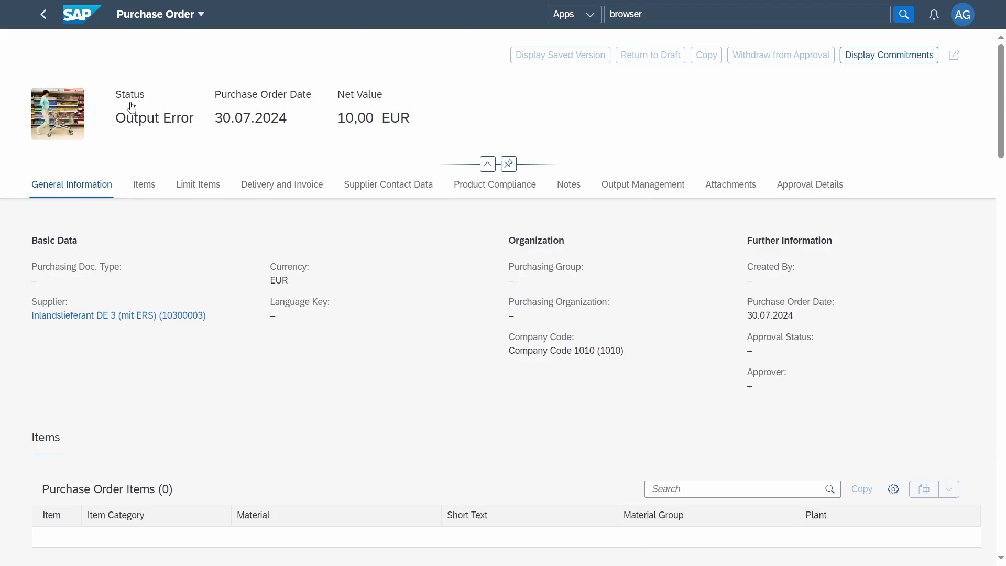
Go back from the purchase order details to the Purchase Order Query View
{"action": "left_click", "coordinate": [43, 22]}
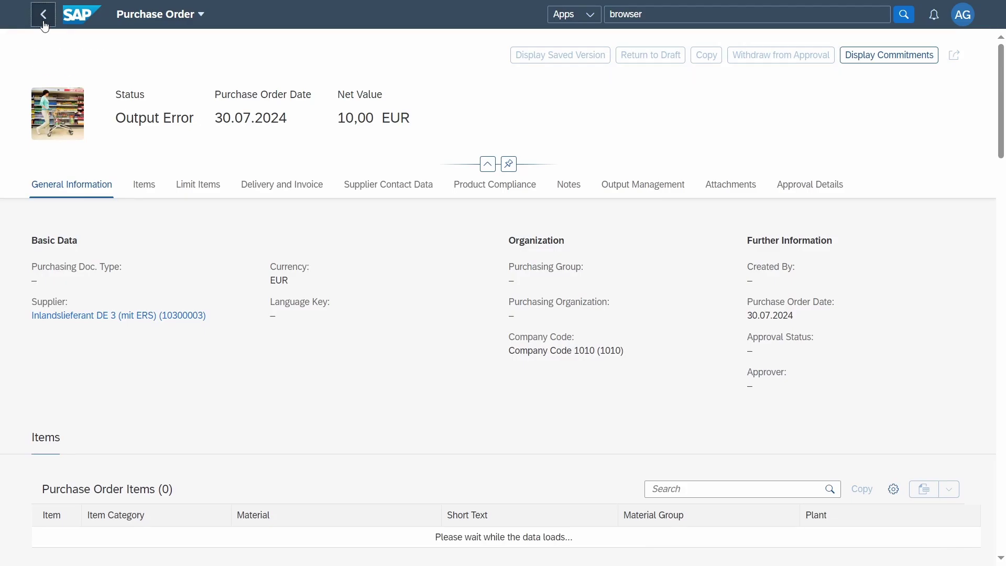
{"action": "left_click", "coordinate": [44, 24]}
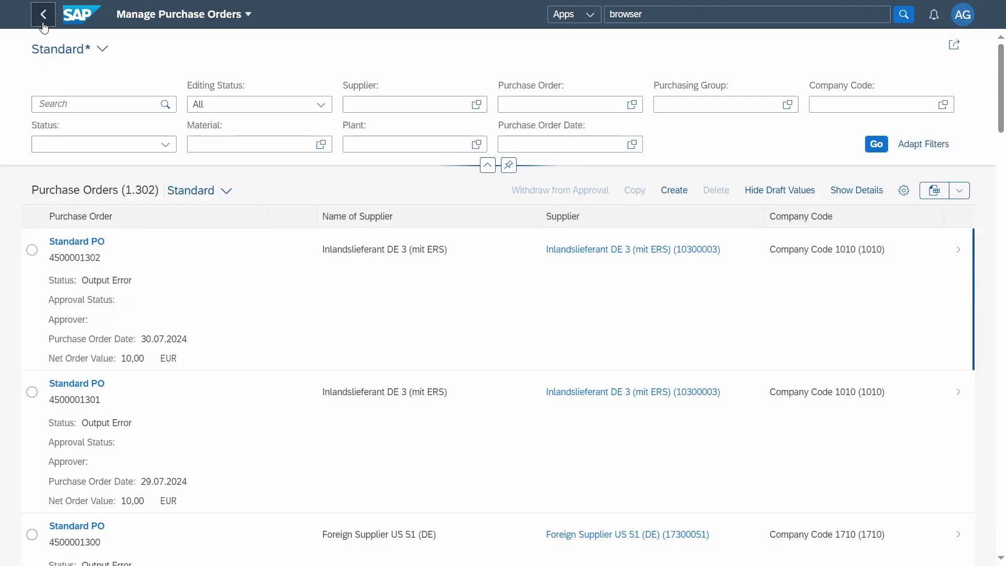
{"action": "left_click", "coordinate": [44, 25]}
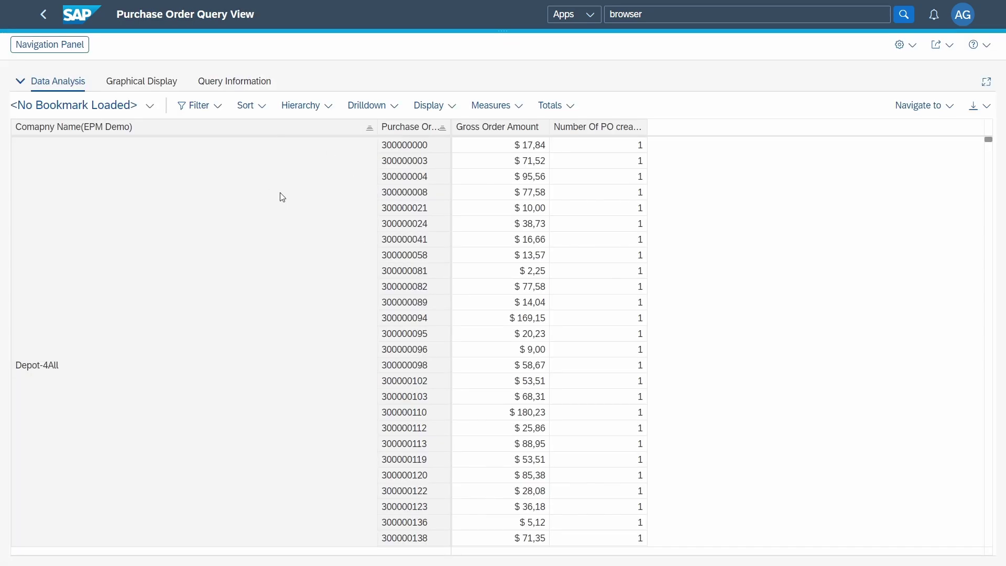
Navigate to Manage Purchase Orders without selecting an order in the query, and return to the query view
{"action": "left_click", "coordinate": [938, 108]}
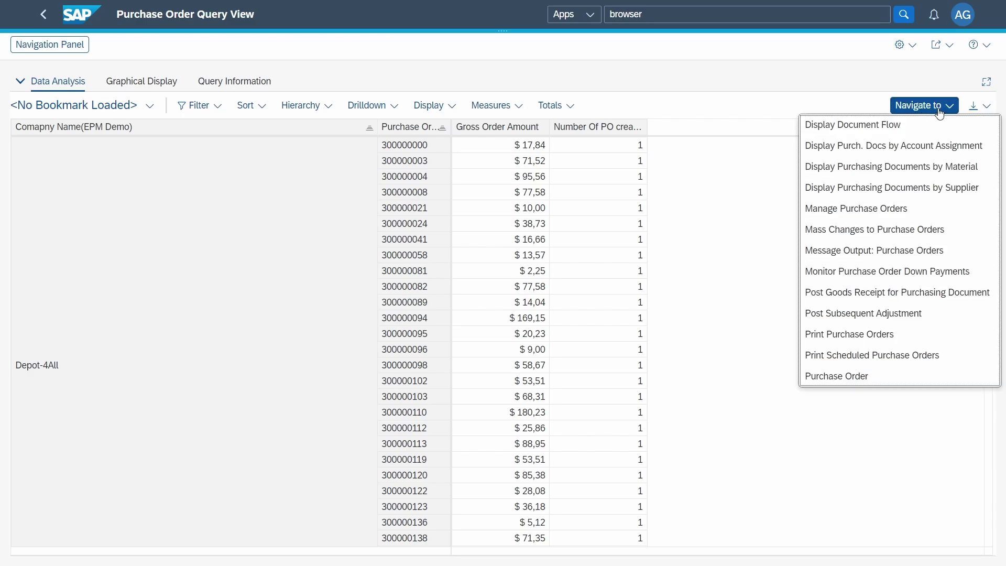
{"action": "left_click", "coordinate": [864, 214]}
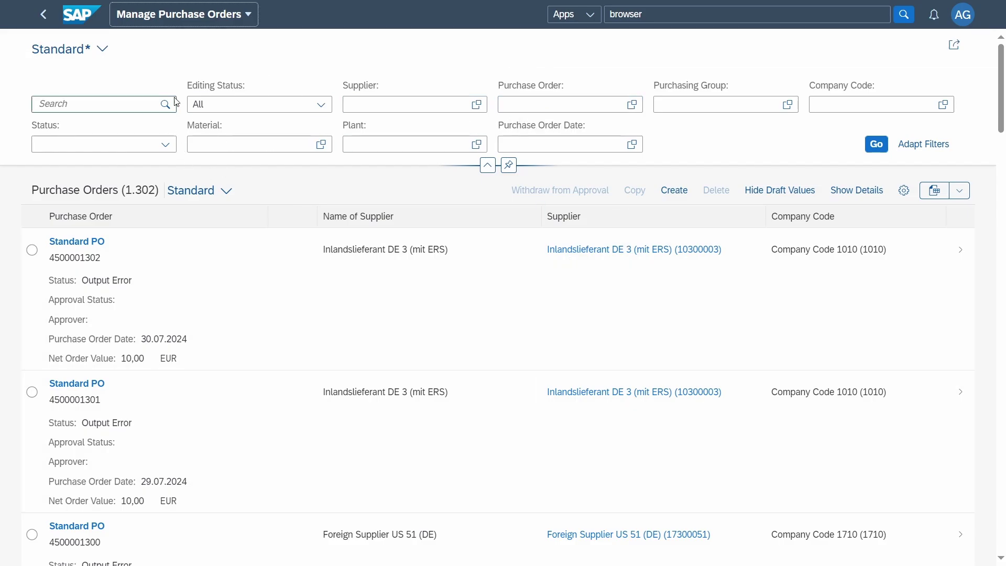
{"action": "left_click", "coordinate": [44, 25]}
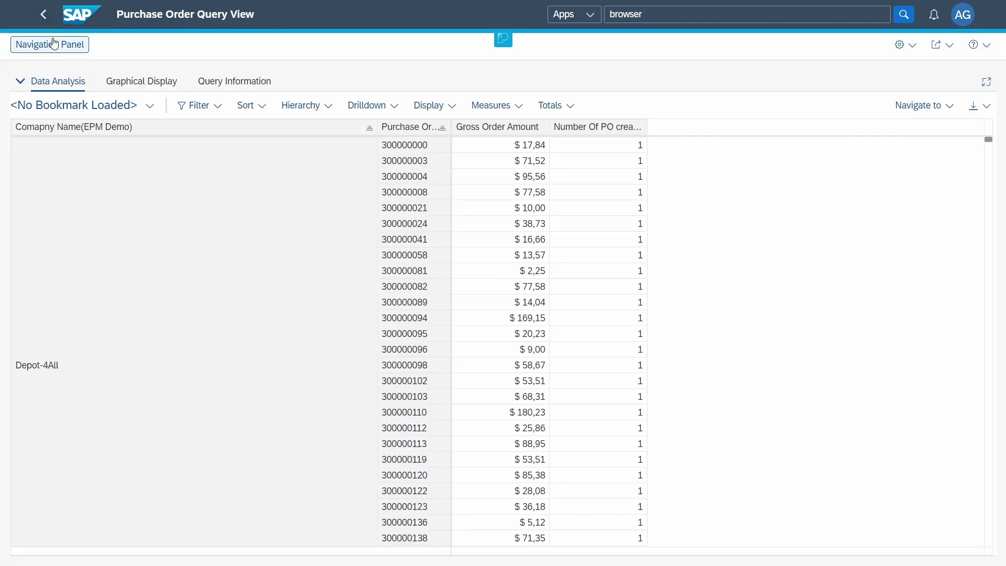
Return to the query's View Details page and copy the query name REPM_PurchaseOrderQ
{"action": "left_click", "coordinate": [46, 22]}
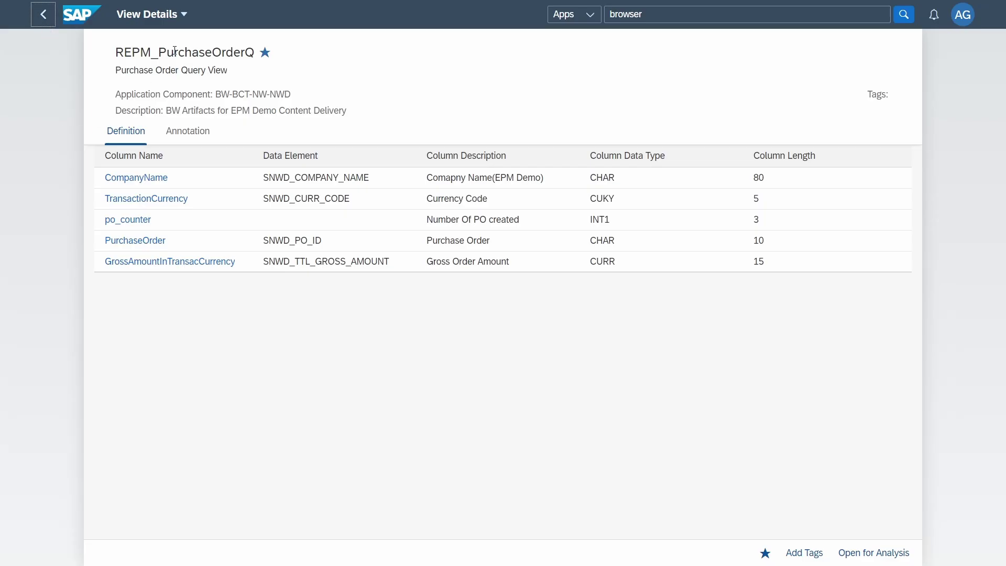
{"action": "left_click_drag", "start_coordinate": [118, 52], "coordinate": [254, 55]}
{"action": "key", "text": "ctrl+c"}
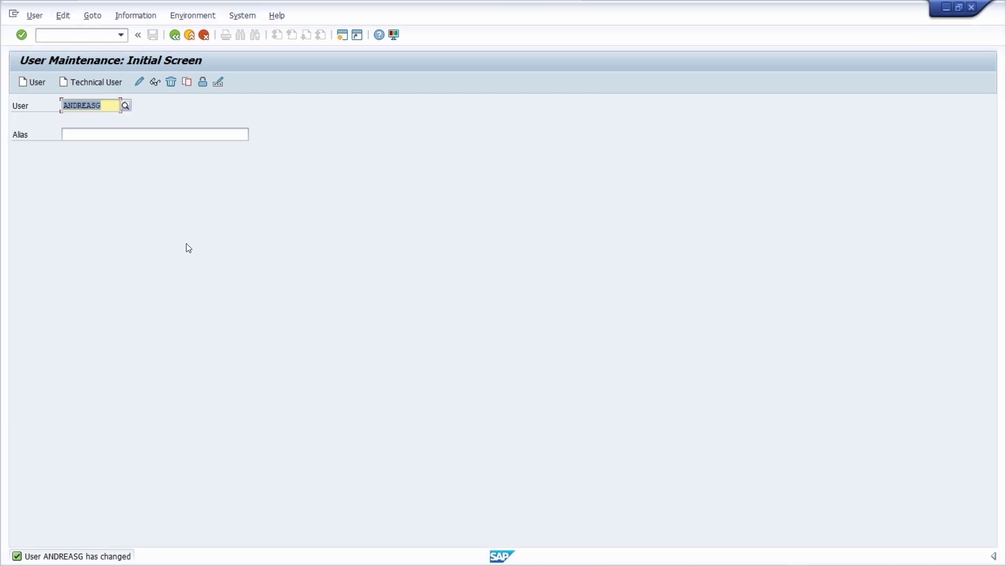
Switch to SAP GUI and open the ABAP Dictionary with transaction SE11
{"action": "left_click", "coordinate": [72, 33]}
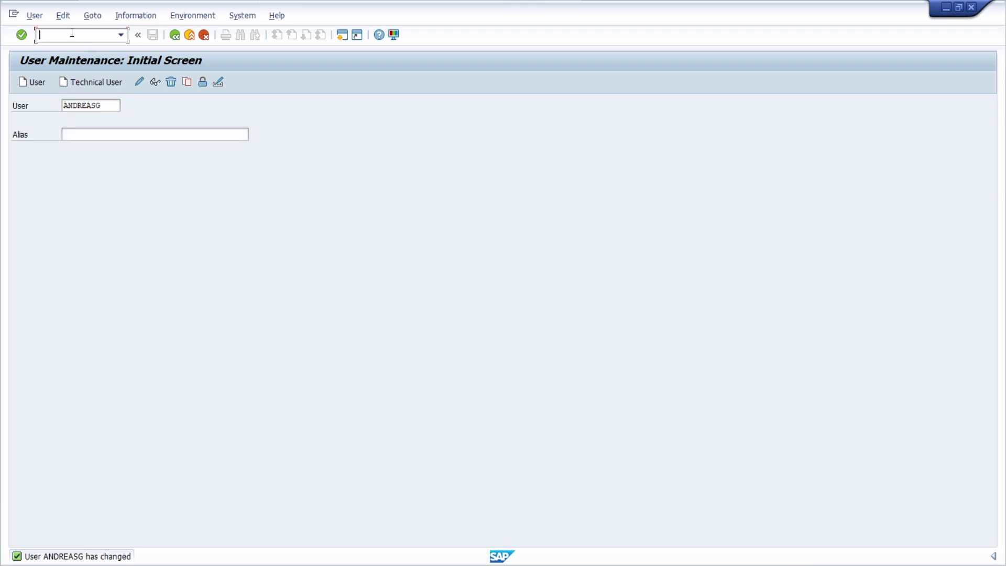
{"action": "type", "text": "/nse11"}
{"action": "key", "text": "Return"}
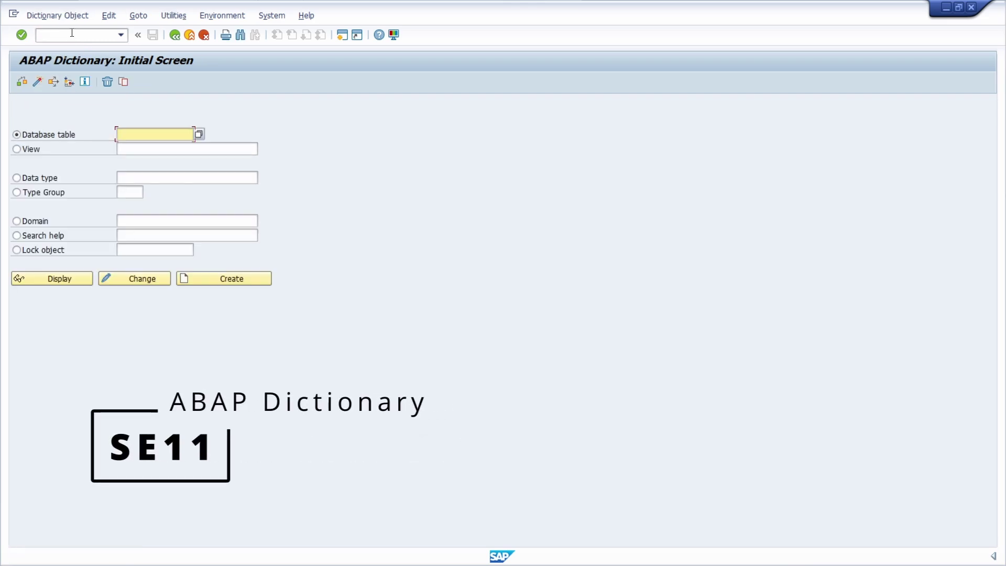
Display the view REPM_PurchaseOrderQ in the ABAP Dictionary and look through its data definition source code
{"action": "left_click", "coordinate": [28, 150]}
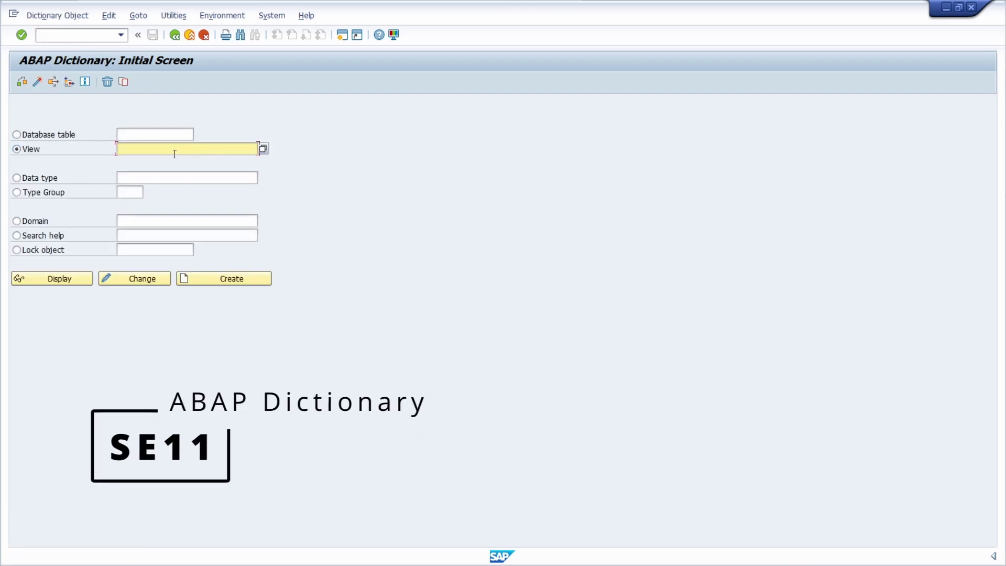
{"action": "key", "text": "ctrl+v"}
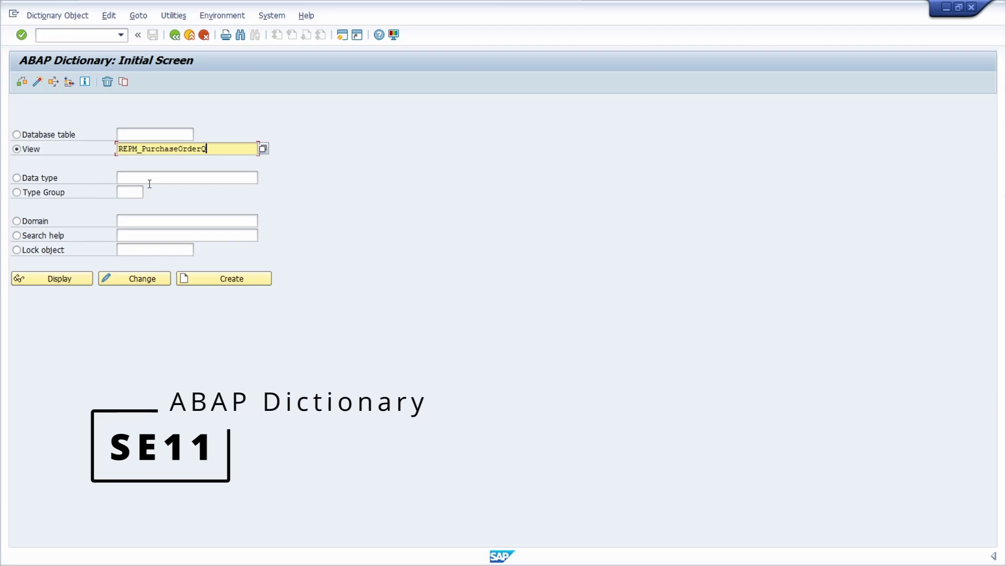
{"action": "left_click", "coordinate": [49, 282]}
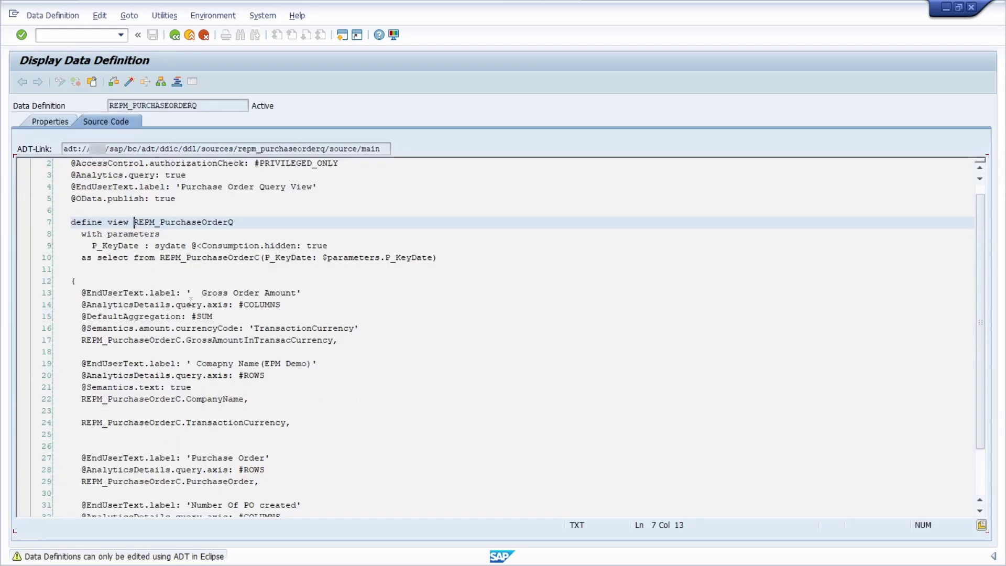
{"action": "scroll", "coordinate": [150, 381], "scroll_direction": "down", "scroll_amount": 8}
{"action": "scroll", "coordinate": [150, 377], "scroll_direction": "up", "scroll_amount": 7}
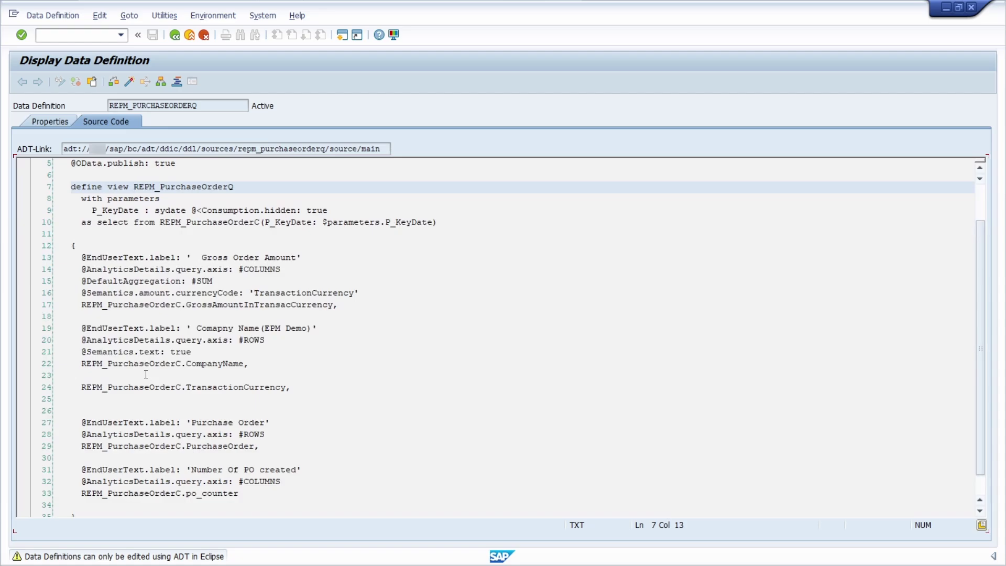